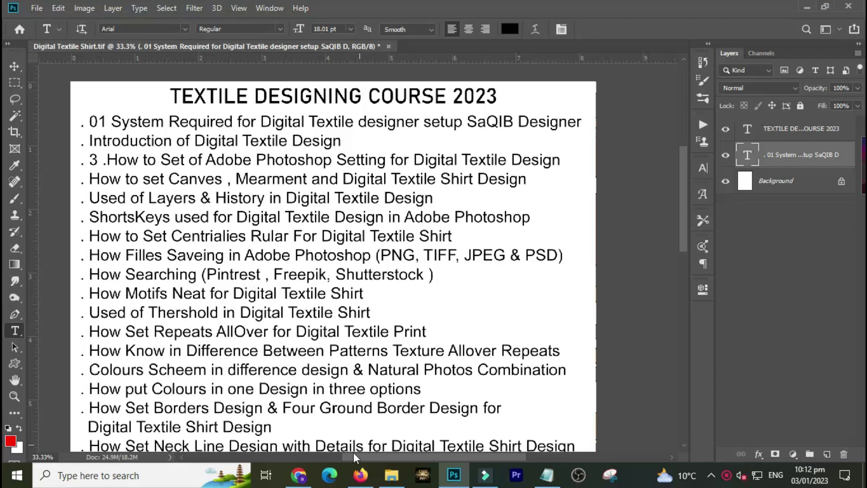
# Step: Look over the Freepik and Shutterstock tabs in Firefox, then bring File Explorer forward
pyautogui.click(360, 474)
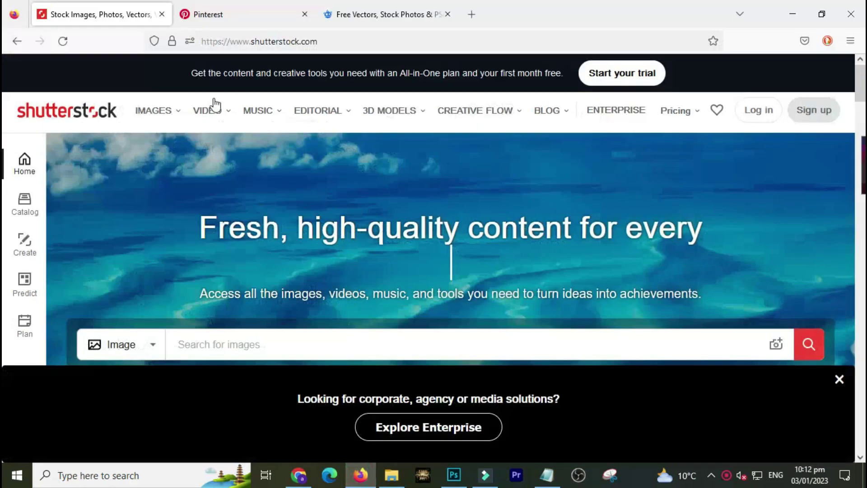
pyautogui.click(347, 4)
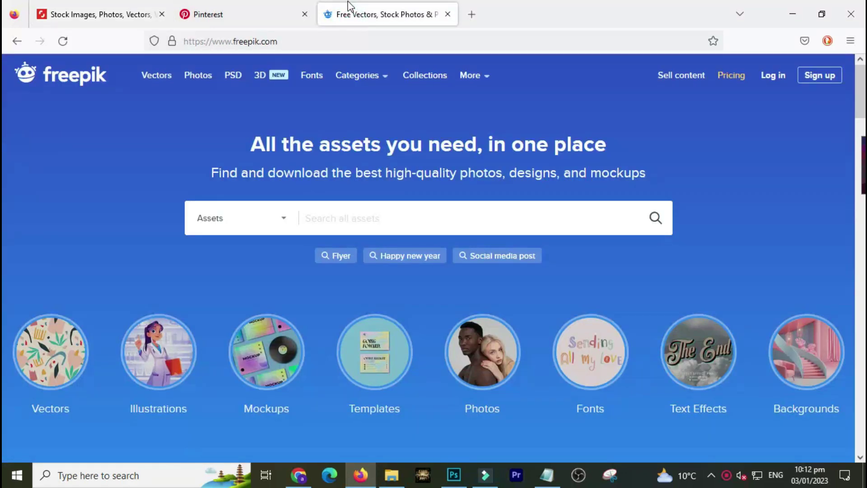
pyautogui.click(243, 5)
pyautogui.click(140, 6)
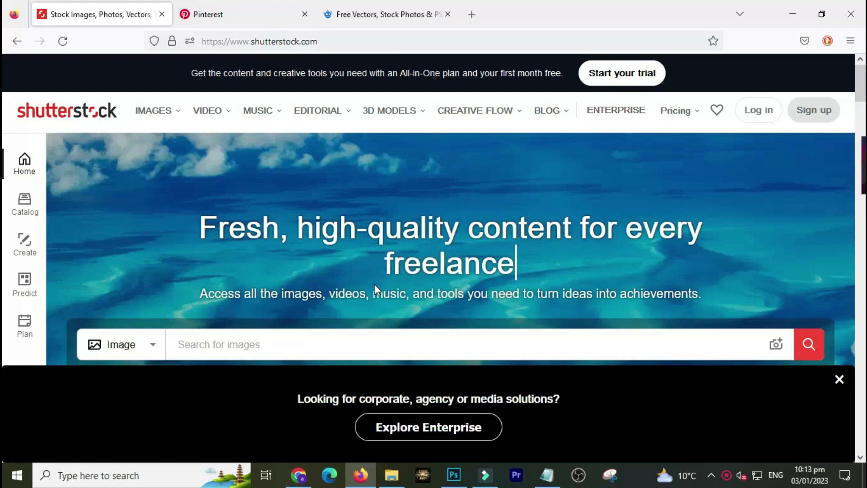
pyautogui.click(389, 481)
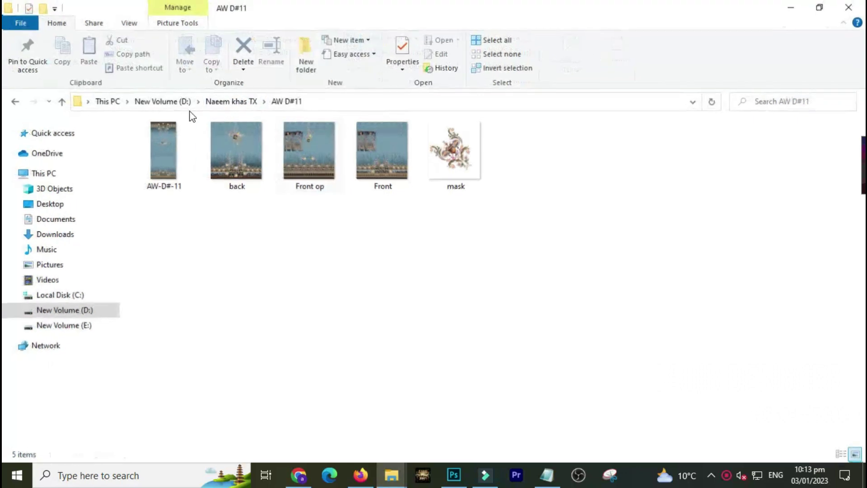
# Step: Navigate to D:\Lahore DATA\Channal work and select file 7 to open in Photoshop
pyautogui.click(169, 101)
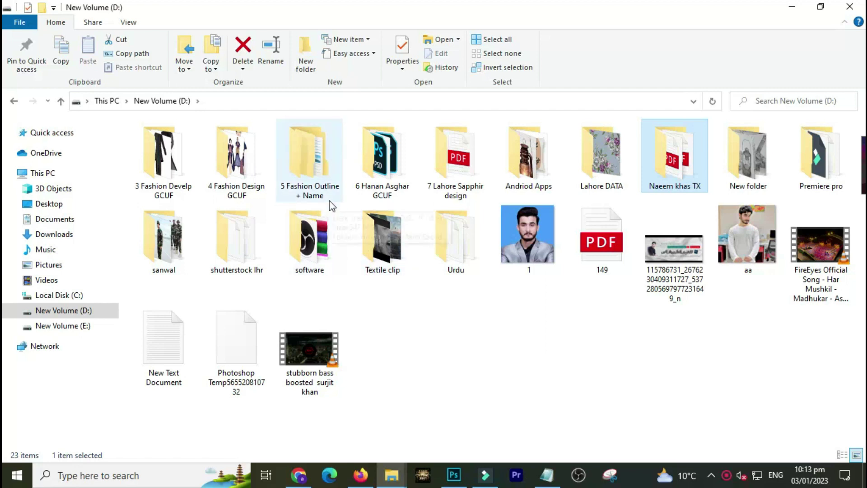
pyautogui.press('l')
pyautogui.press('Return')
pyautogui.press('alt')
pyautogui.doubleClick(178, 169)
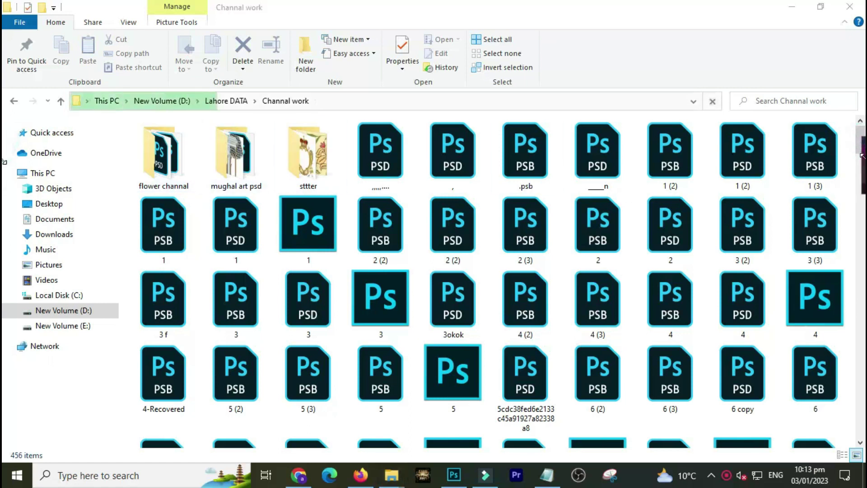
pyautogui.moveTo(861, 149); pyautogui.dragTo(861, 163)
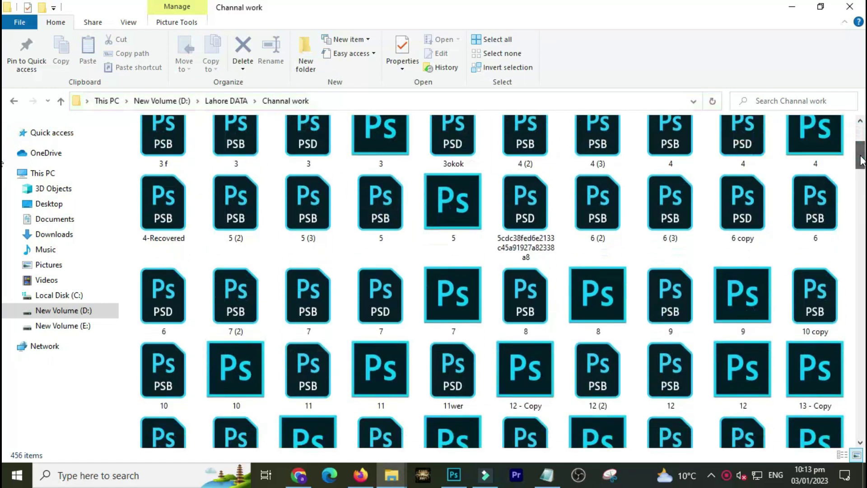
pyautogui.click(453, 309)
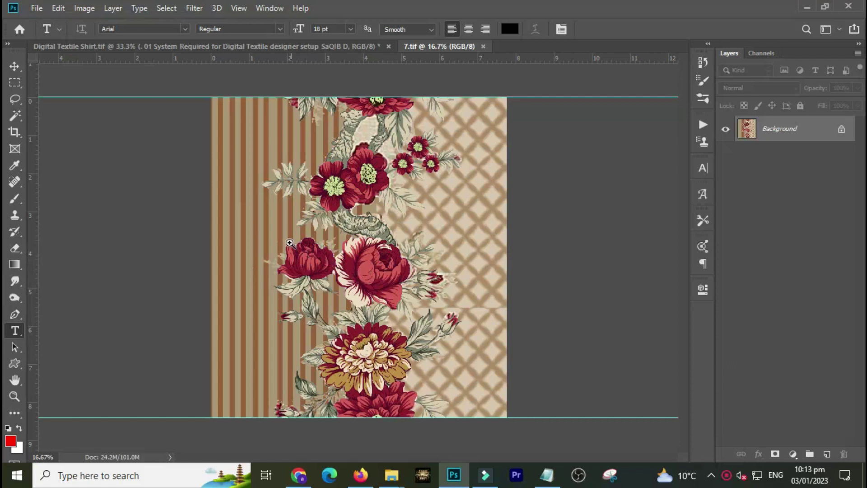
# Step: Zoom in on the large red rose in 7.tif, pan across it, then fit the print on screen
pyautogui.moveTo(324, 228); pyautogui.dragTo(383, 262)
pyautogui.click(321, 260)
pyautogui.click(321, 263)
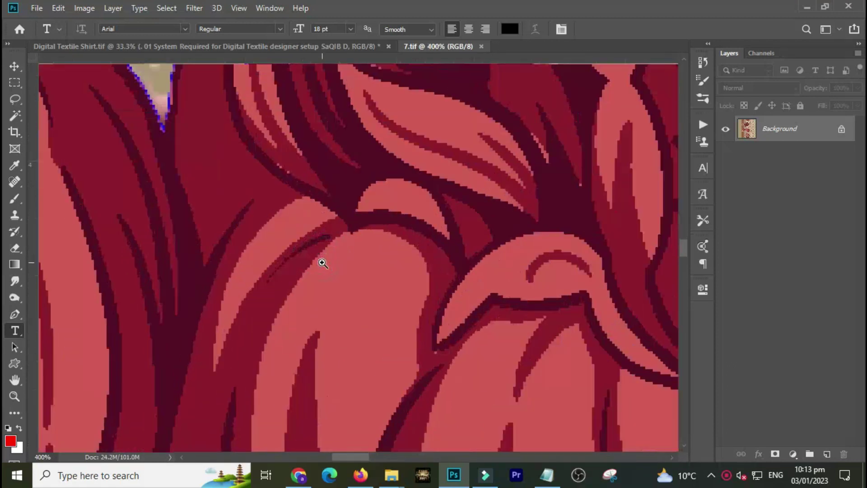
pyautogui.moveTo(443, 336); pyautogui.dragTo(387, 295)
pyautogui.keyDown('alt'); pyautogui.click(391, 294); pyautogui.keyUp('alt')
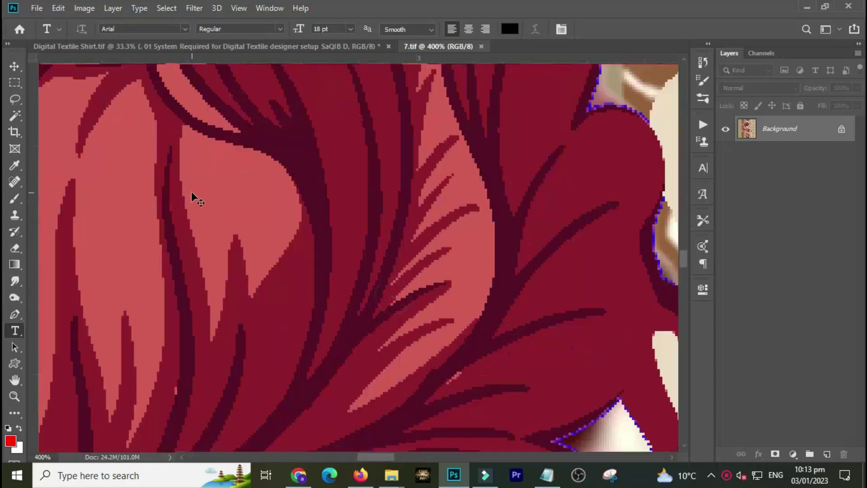
pyautogui.hotkey('ctrl', '0')
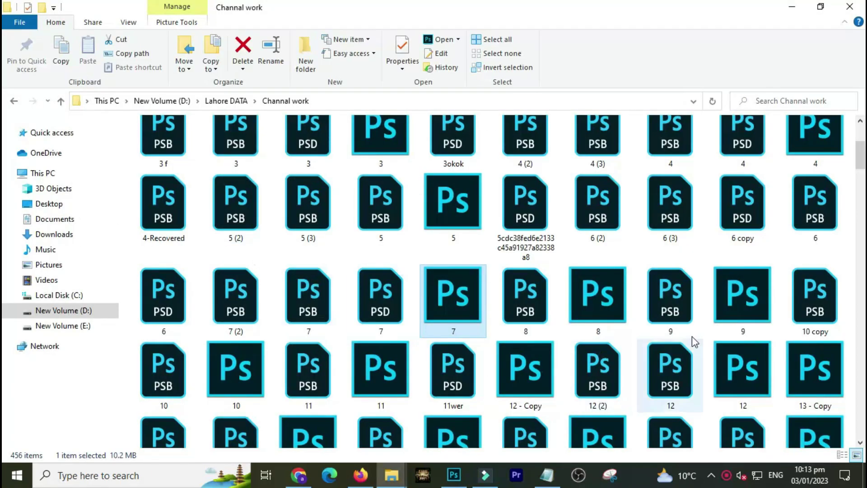
# Step: Open file 12 and inspect its blue tulip, brown leaves and large blue flower up close
pyautogui.click(751, 369)
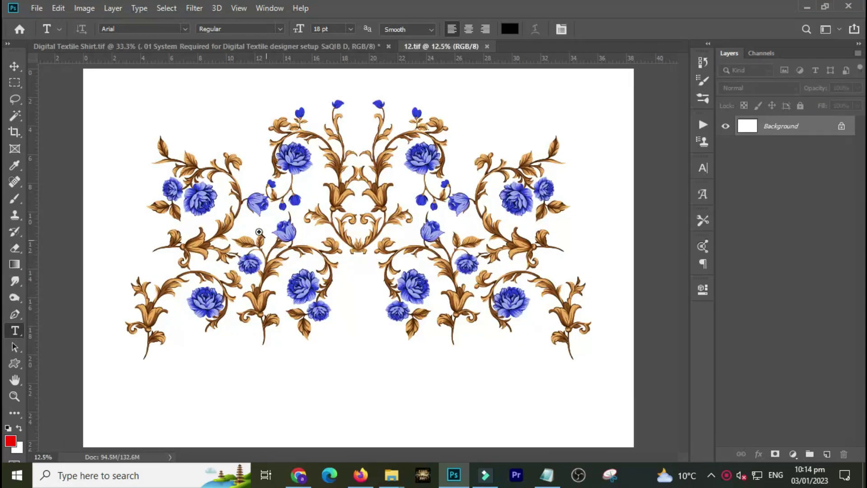
pyautogui.moveTo(246, 205); pyautogui.dragTo(339, 234)
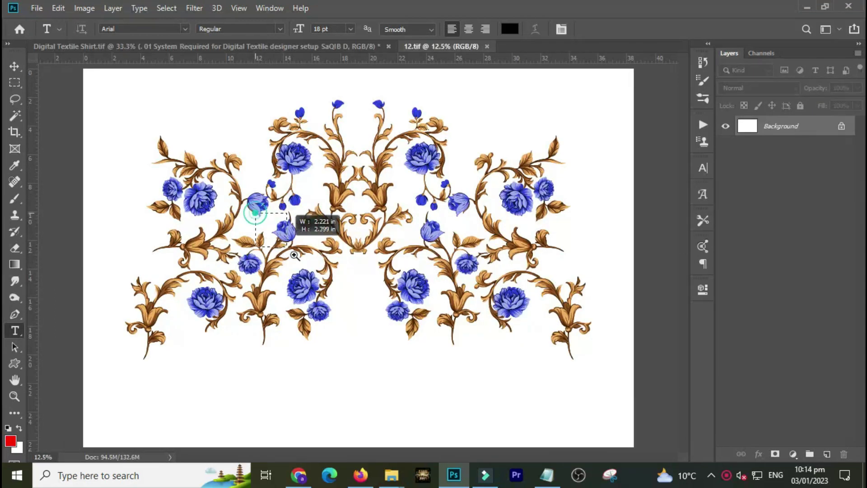
pyautogui.moveTo(284, 145); pyautogui.dragTo(426, 280)
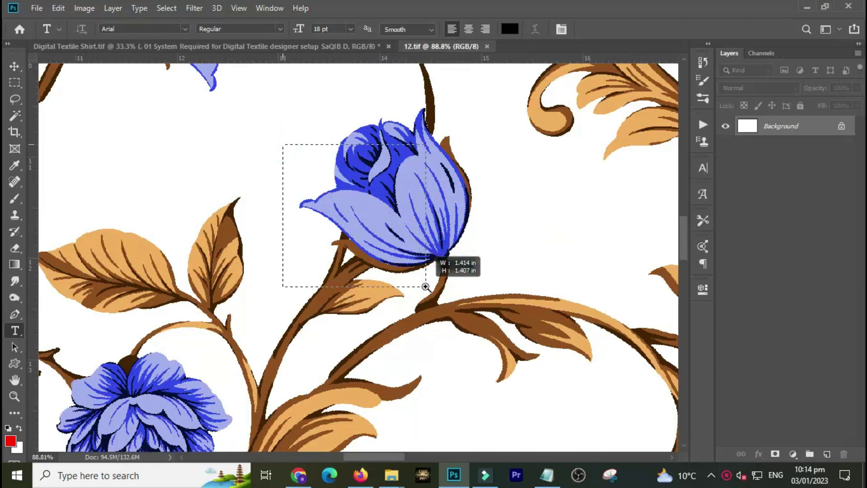
pyautogui.moveTo(363, 326); pyautogui.dragTo(483, 199)
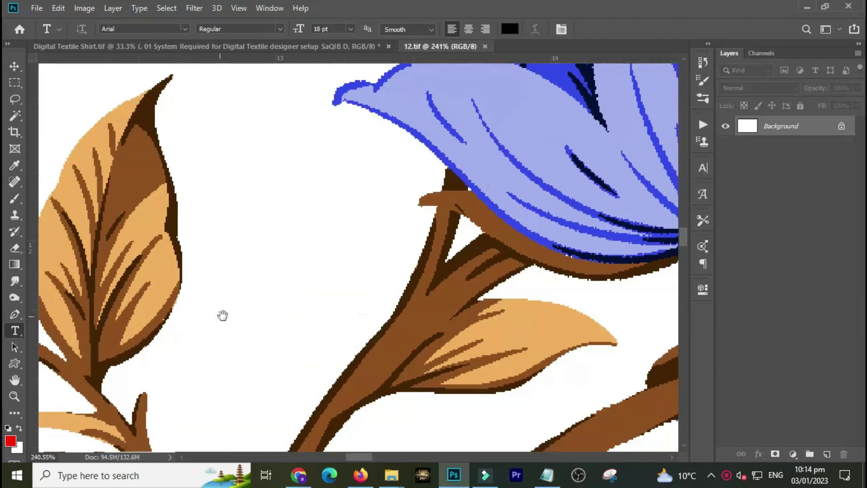
pyautogui.moveTo(222, 315); pyautogui.dragTo(434, 205)
pyautogui.moveTo(320, 333); pyautogui.dragTo(397, 287)
pyautogui.moveTo(346, 379); pyautogui.dragTo(348, 247)
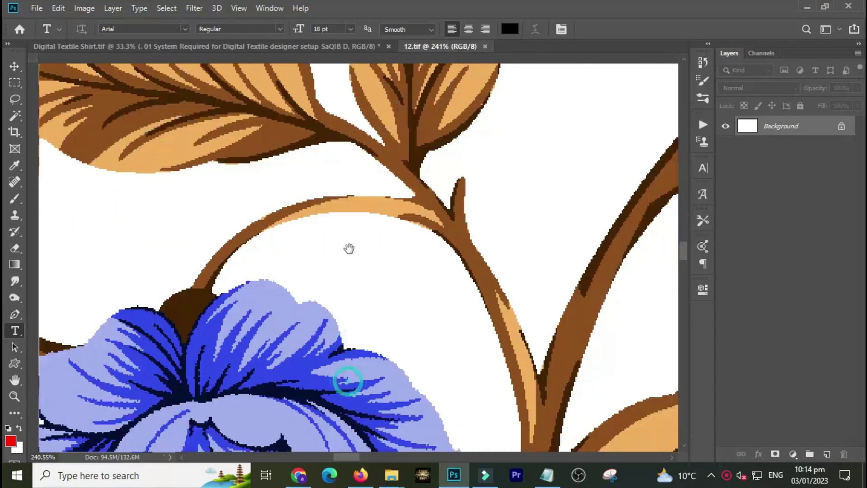
pyautogui.moveTo(326, 379); pyautogui.dragTo(326, 282)
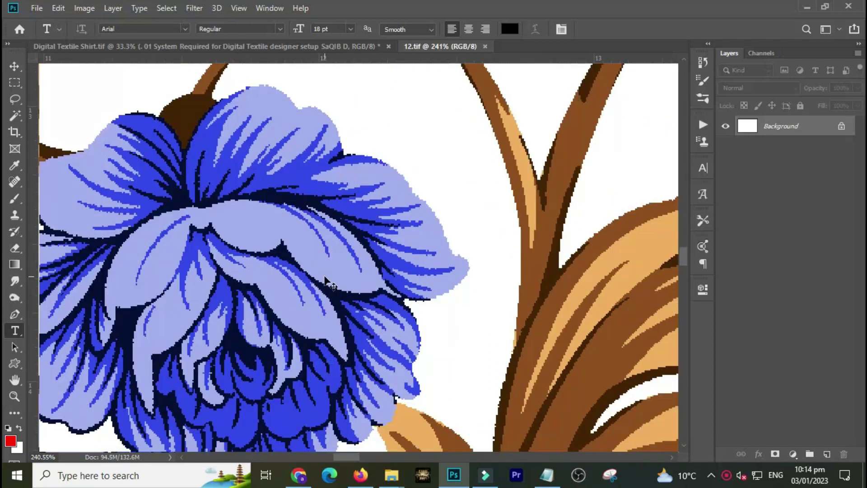
pyautogui.hotkey('ctrl', '0')
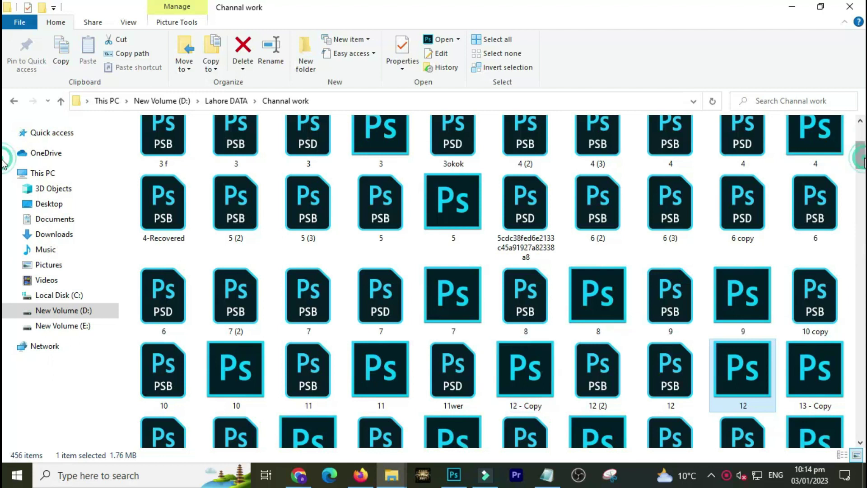
# Step: Peek into the flower channal, mughal art psd and sttter subfolders, returning to Channal work each time
pyautogui.moveTo(855, 156); pyautogui.dragTo(855, 122)
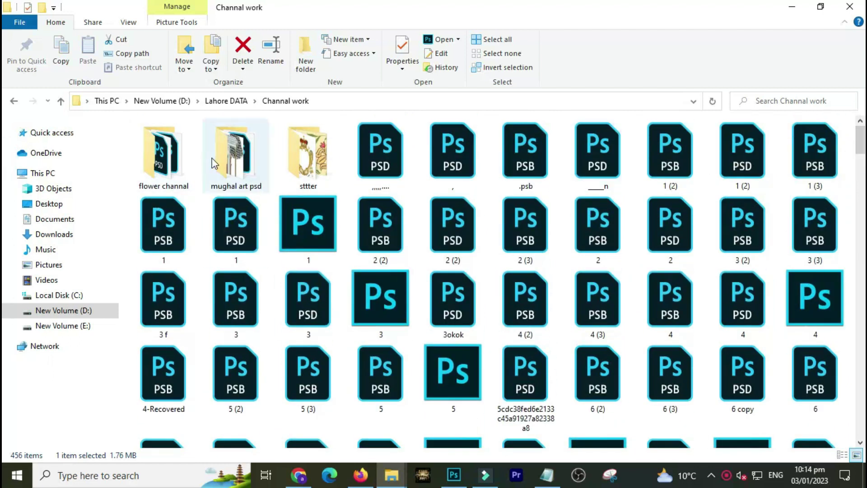
pyautogui.doubleClick(180, 160)
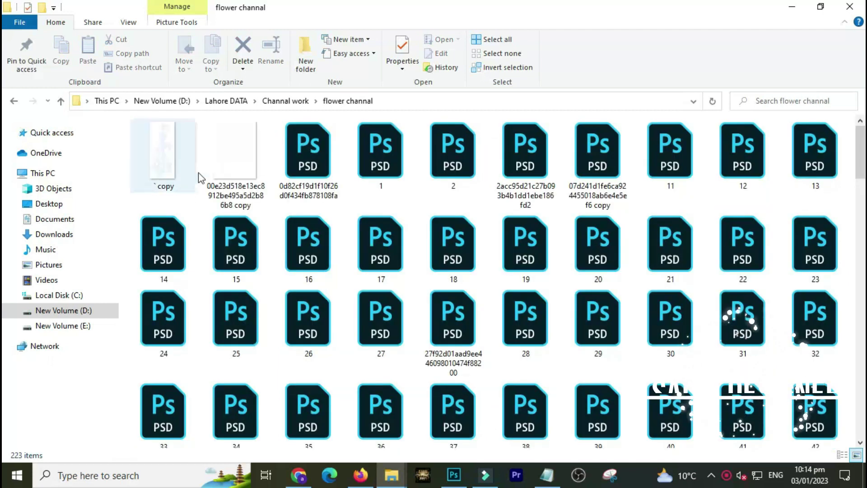
pyautogui.hotkey('alt', 'Left')
pyautogui.doubleClick(232, 152)
pyautogui.hotkey('alt', 'Left')
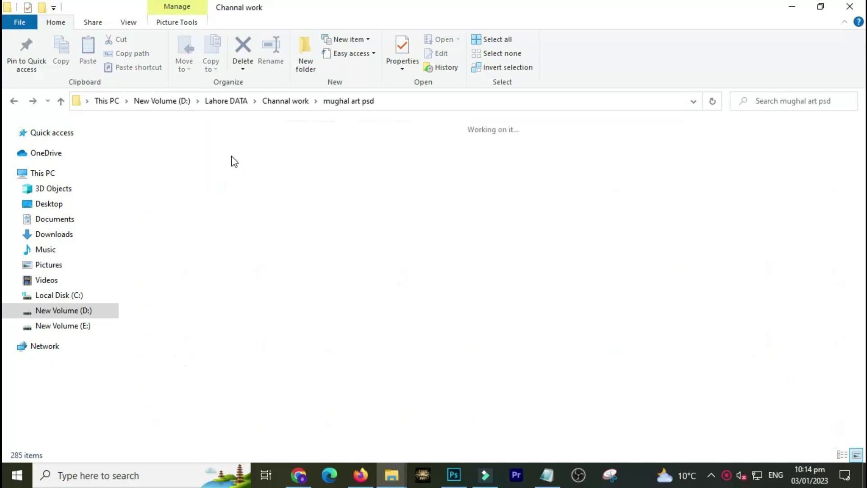
pyautogui.doubleClick(289, 151)
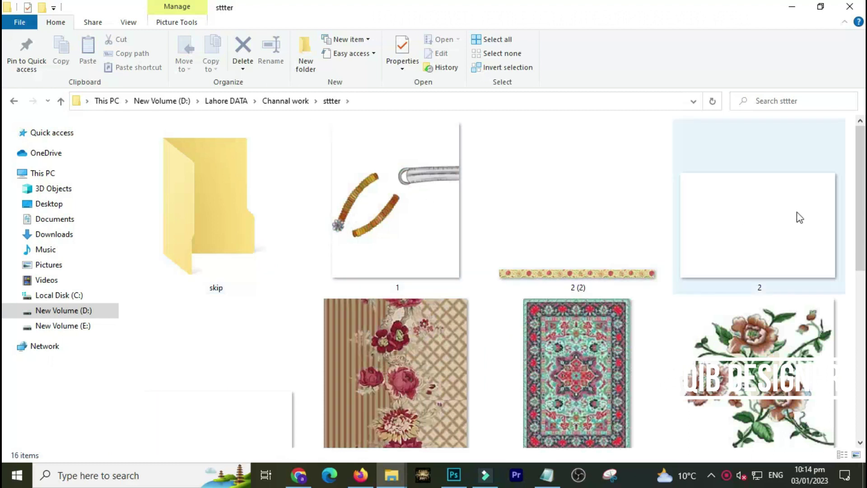
pyautogui.scroll(-5, 497, 279)
pyautogui.scroll(-3, 497, 280)
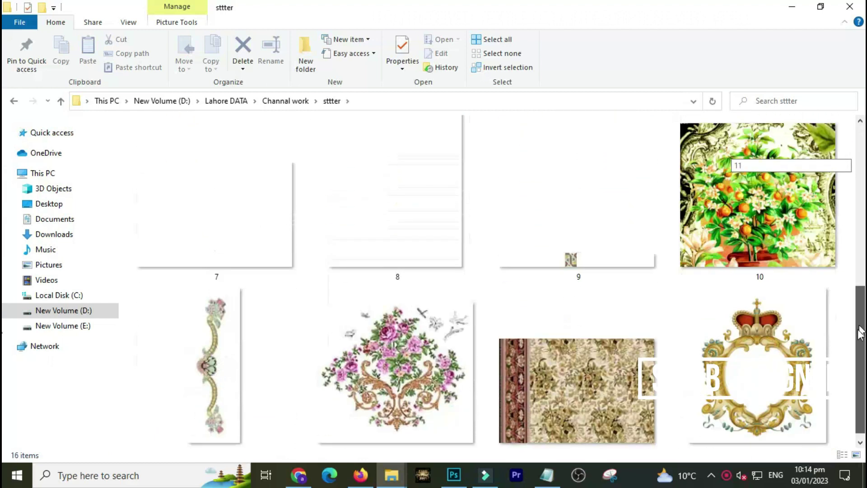
pyautogui.scroll(10, 497, 280)
pyautogui.hotkey('alt', 'Left')
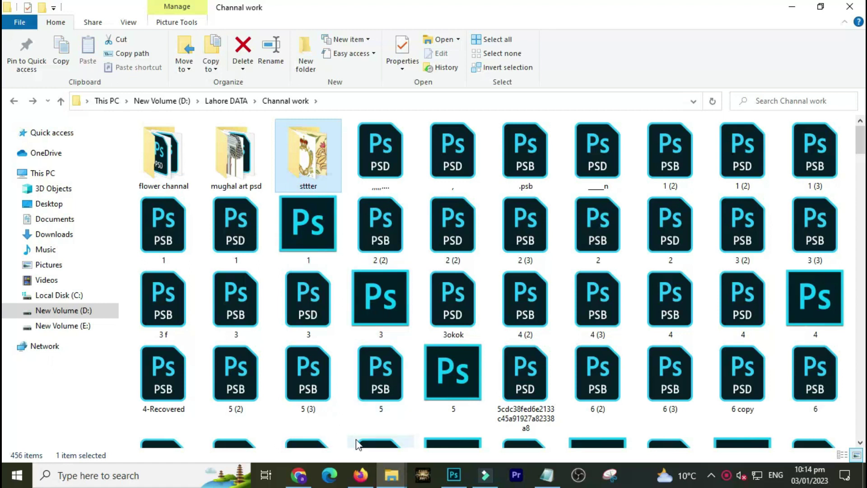
# Step: Select a range of PSD files in Channal work, ending the selection at the second file 20
pyautogui.click(379, 156)
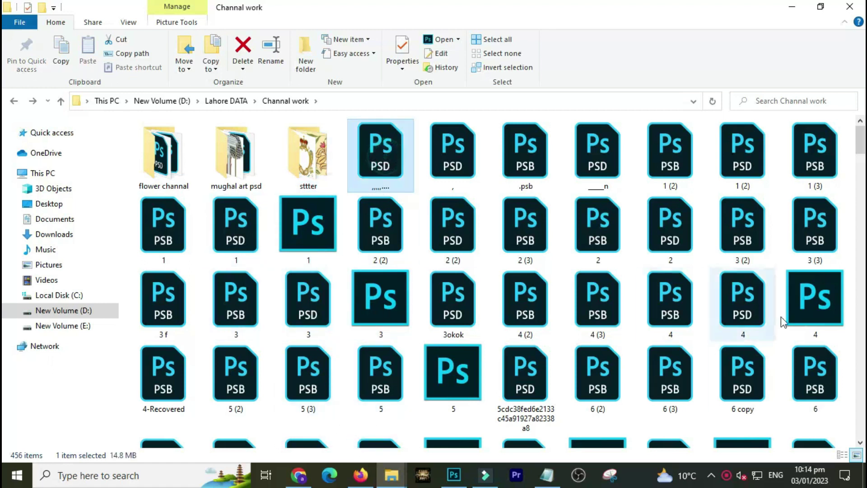
pyautogui.scroll(-5, 496, 280)
pyautogui.scroll(-5, 497, 280)
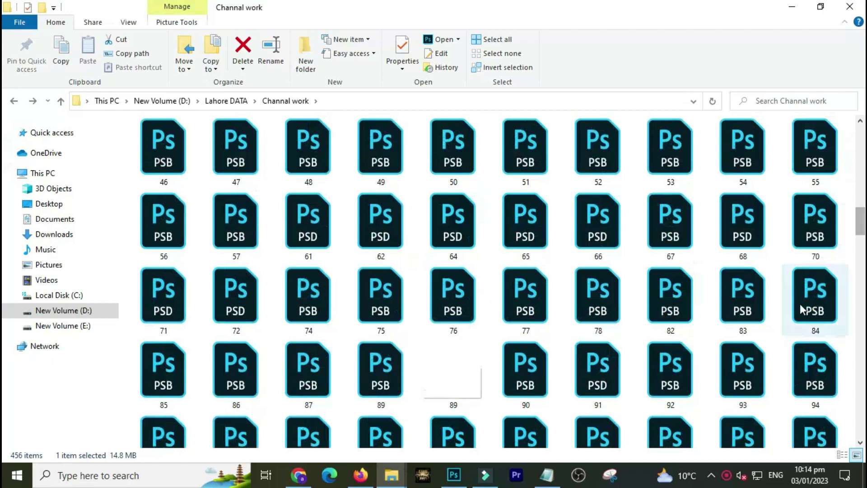
pyautogui.keyDown('shift'); pyautogui.click(821, 300); pyautogui.keyUp('shift')
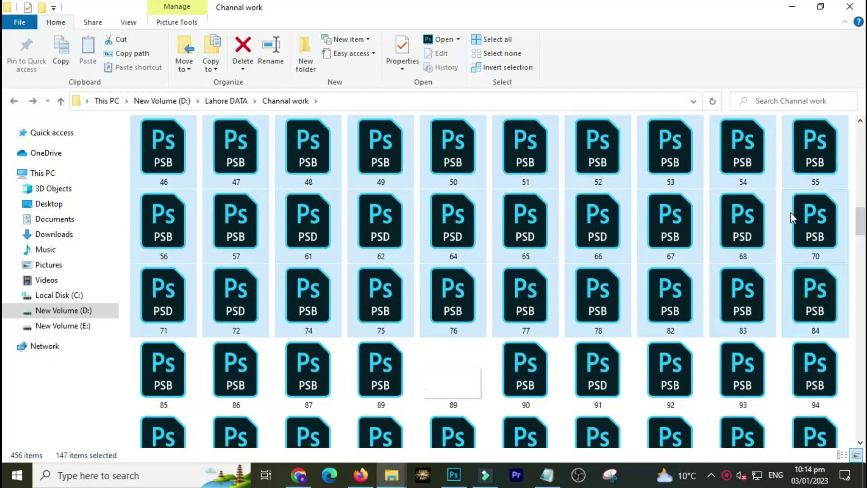
pyautogui.keyDown('shift'); pyautogui.click(814, 154); pyautogui.keyUp('shift')
pyautogui.moveTo(861, 224); pyautogui.dragTo(862, 184)
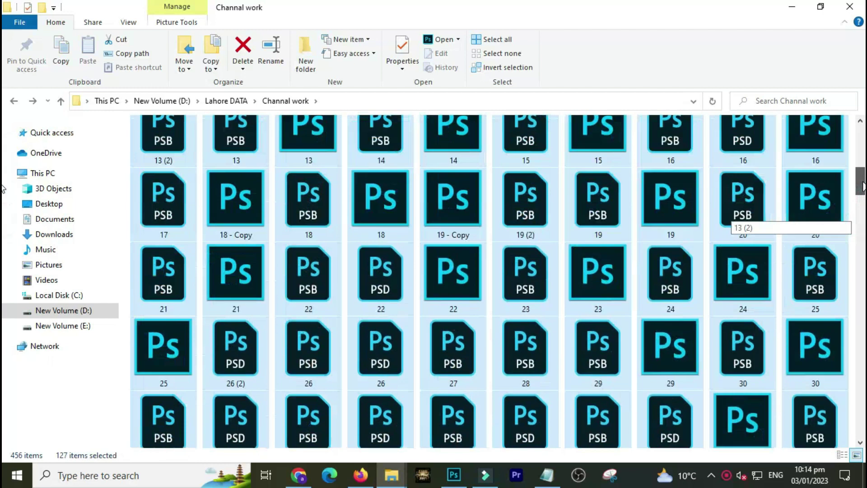
pyautogui.keyDown('shift'); pyautogui.click(824, 226); pyautogui.keyUp('shift')
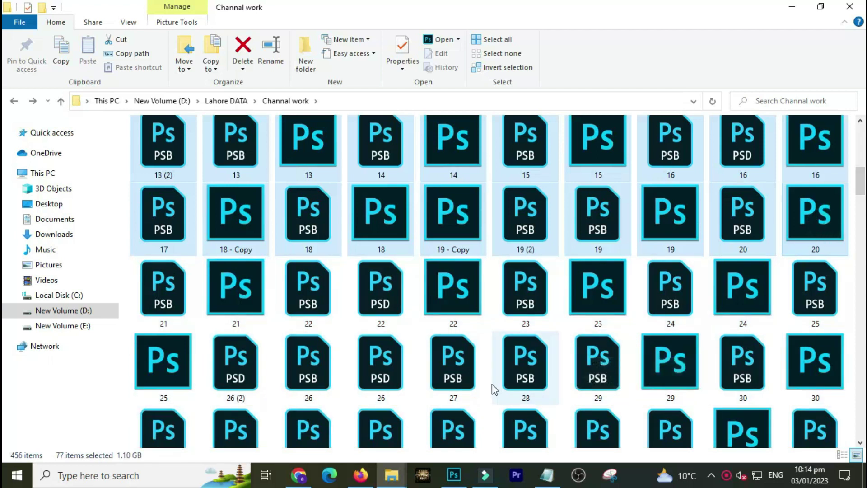
pyautogui.moveTo(453, 352)
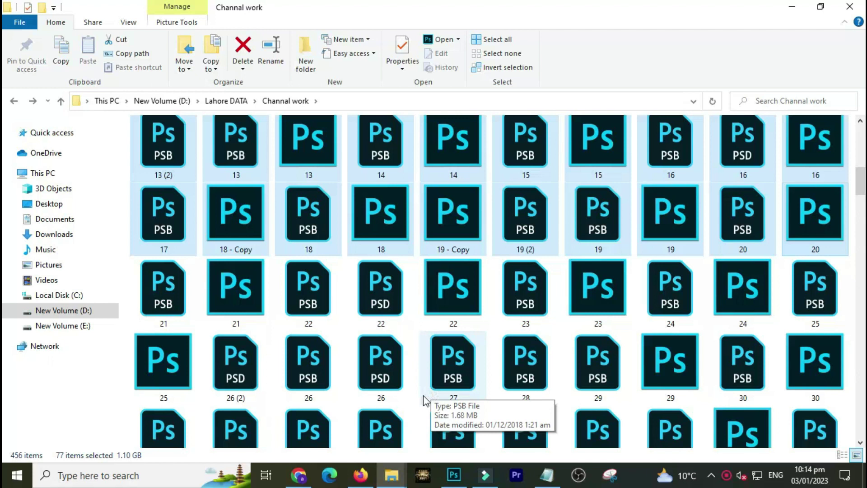
# Step: Bring up Digital Textile Shirt.tif and select, then deselect, the website names in its lesson list
pyautogui.click(360, 475)
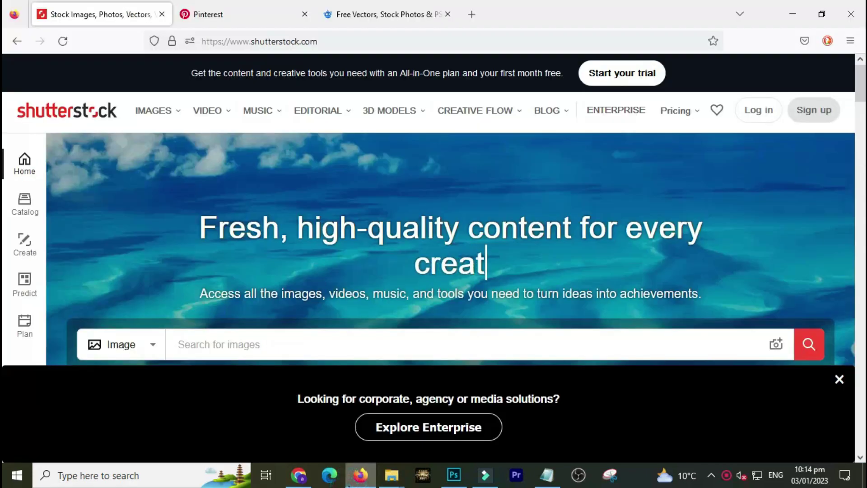
pyautogui.click(456, 477)
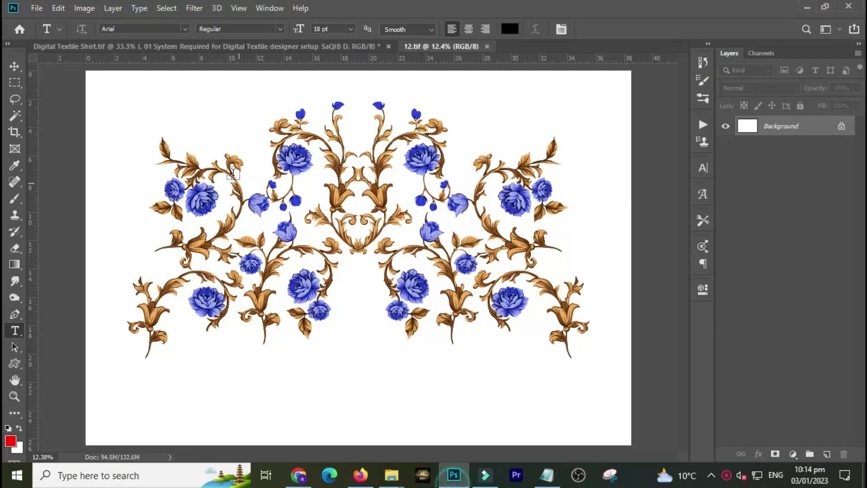
pyautogui.click(141, 46)
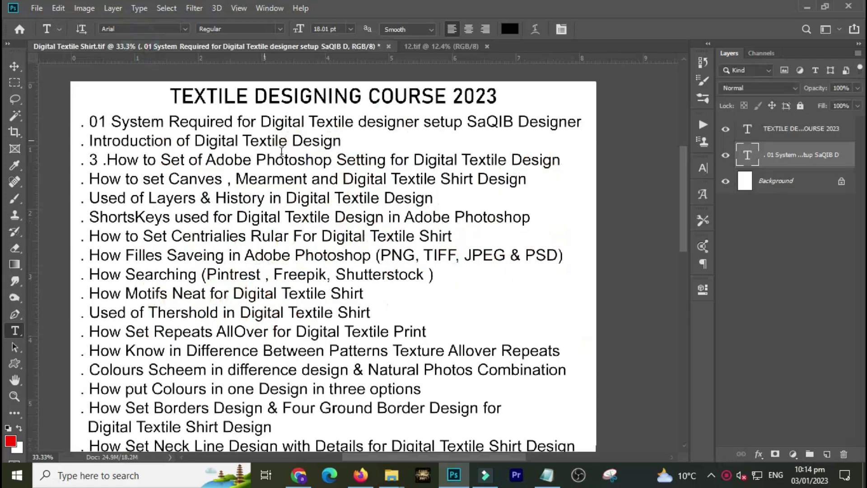
pyautogui.moveTo(382, 253); pyautogui.dragTo(392, 255)
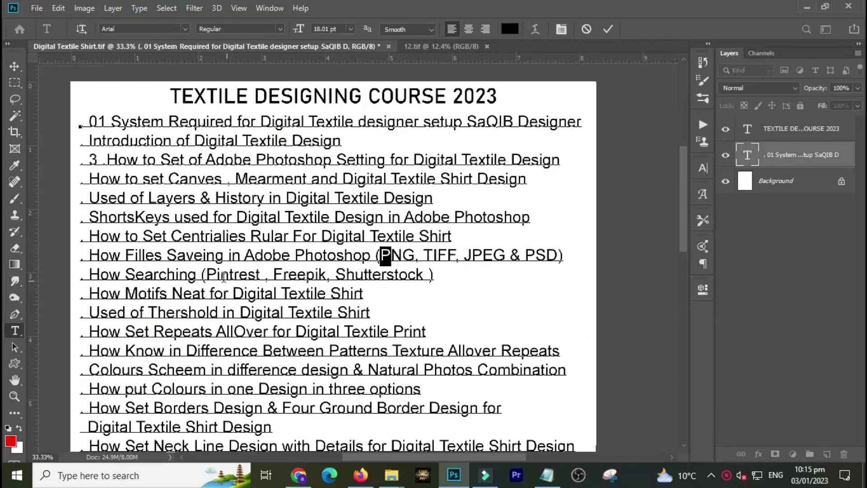
pyautogui.moveTo(222, 275); pyautogui.dragTo(424, 274)
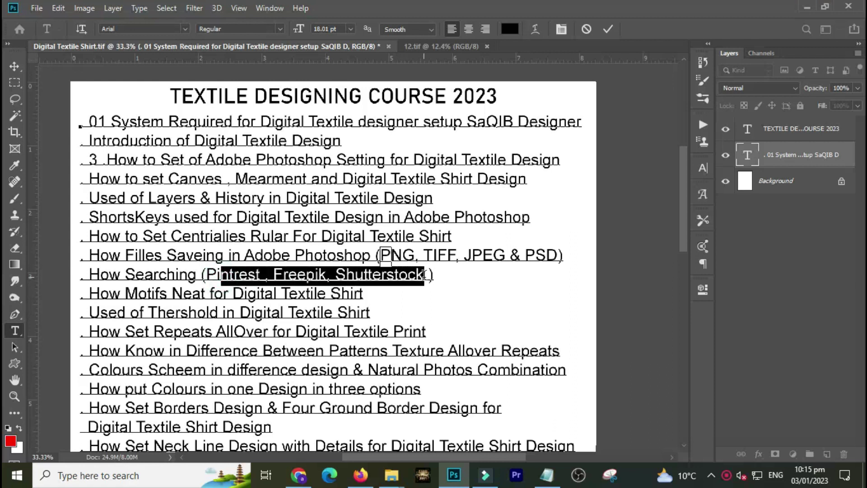
pyautogui.click(380, 274)
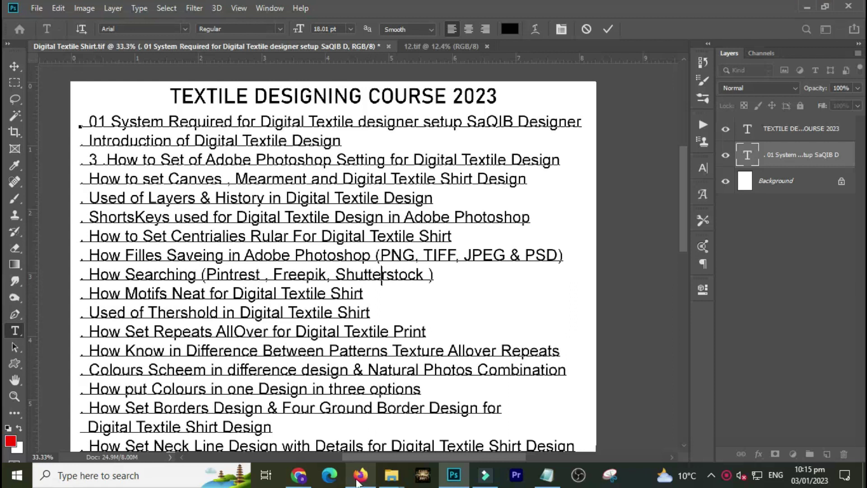
# Step: Switch to the Pinterest profile in the other browser and scroll down it
pyautogui.click(359, 478)
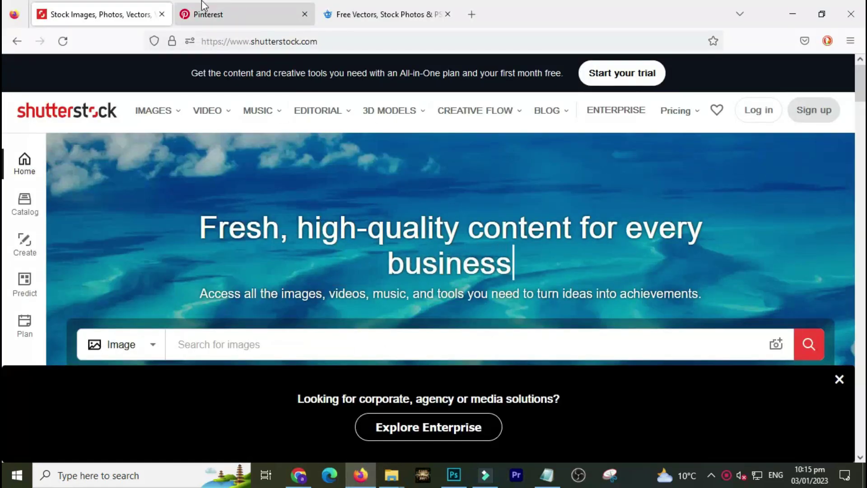
pyautogui.click(202, 14)
pyautogui.hotkey('alt', 'Tab')
pyautogui.scroll(-1, 845, 359)
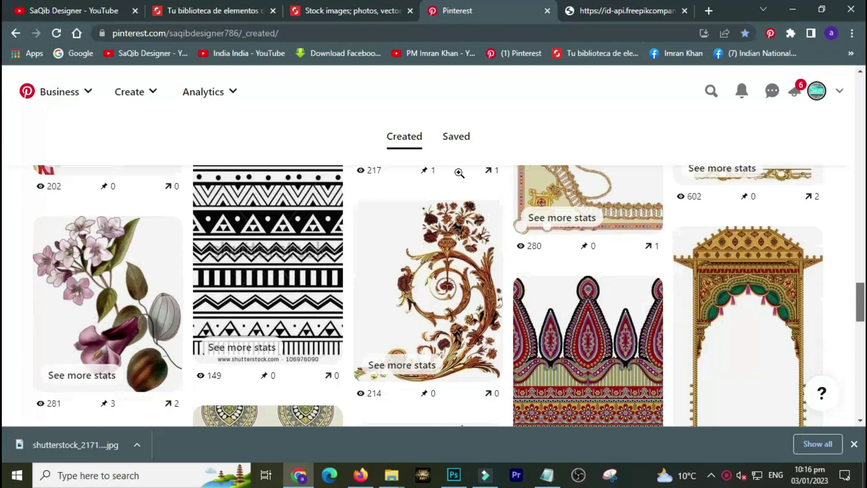
pyautogui.moveTo(860, 293)
pyautogui.mouseDown()
pyautogui.moveTo(861, 229)
pyautogui.moveTo(798, 144)
pyautogui.mouseUp()
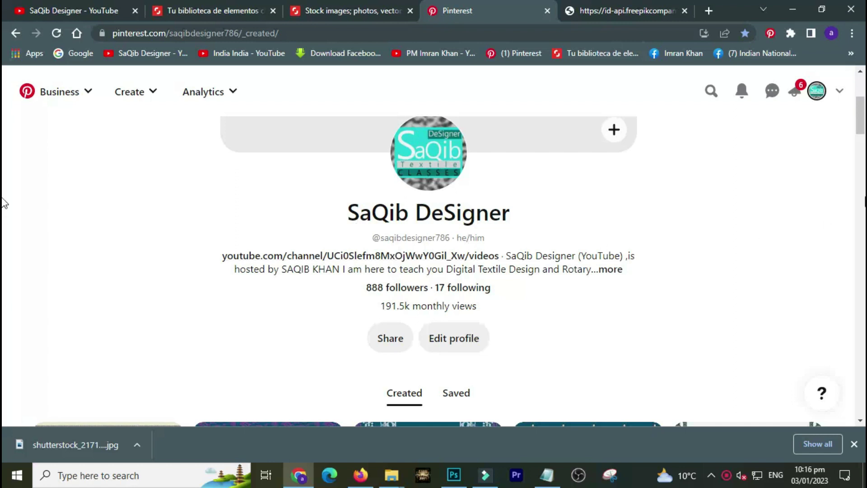
pyautogui.scroll(-2, 861, 136)
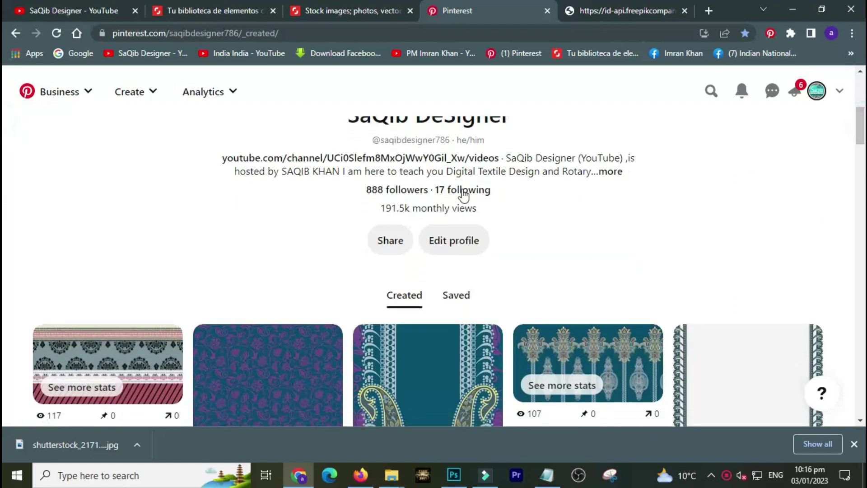
# Step: Open the '17 following' list and open a followed designer's profile in a new tab
pyautogui.click(463, 192)
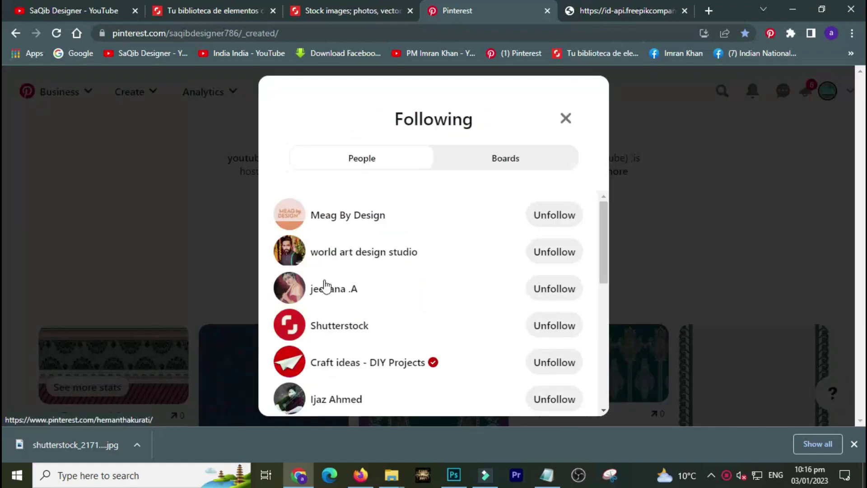
pyautogui.moveTo(603, 221); pyautogui.dragTo(594, 318)
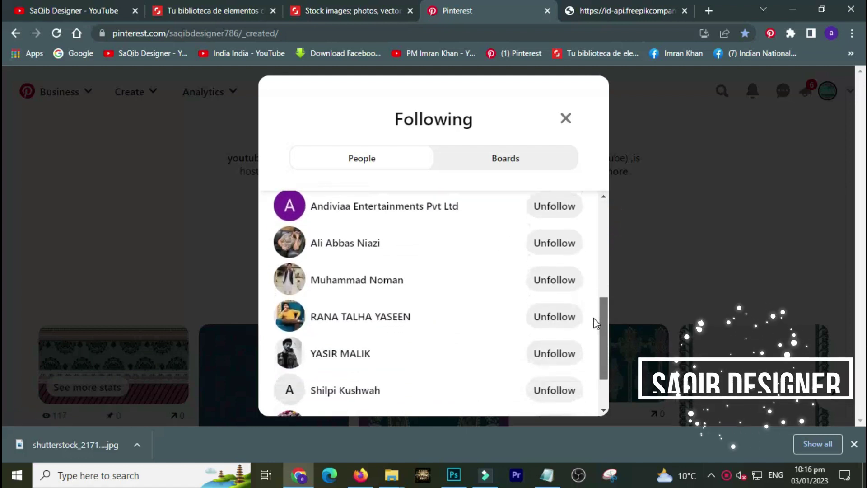
pyautogui.rightClick(340, 244)
pyautogui.click(357, 249)
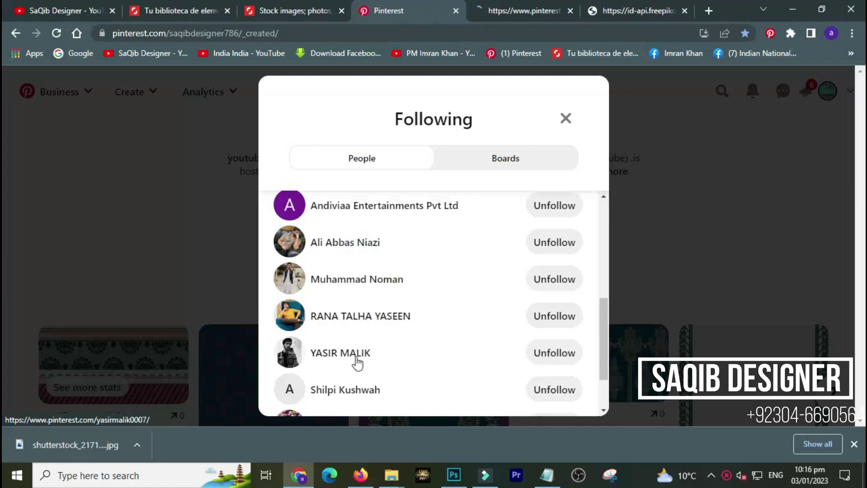
pyautogui.moveTo(601, 316); pyautogui.dragTo(608, 226)
# Step: Browse the designer's Saved boards, including Pattrens Draw, chines flowers and PENTONE
pyautogui.click(539, 1)
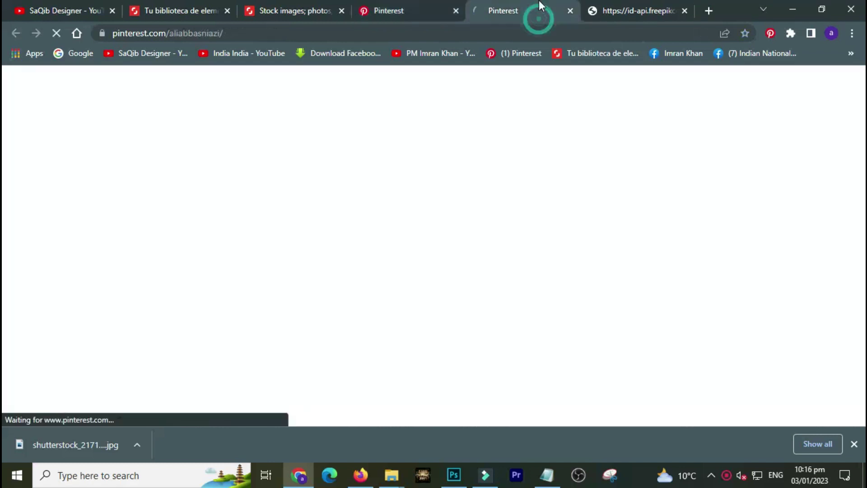
pyautogui.scroll(-6, 3, 166)
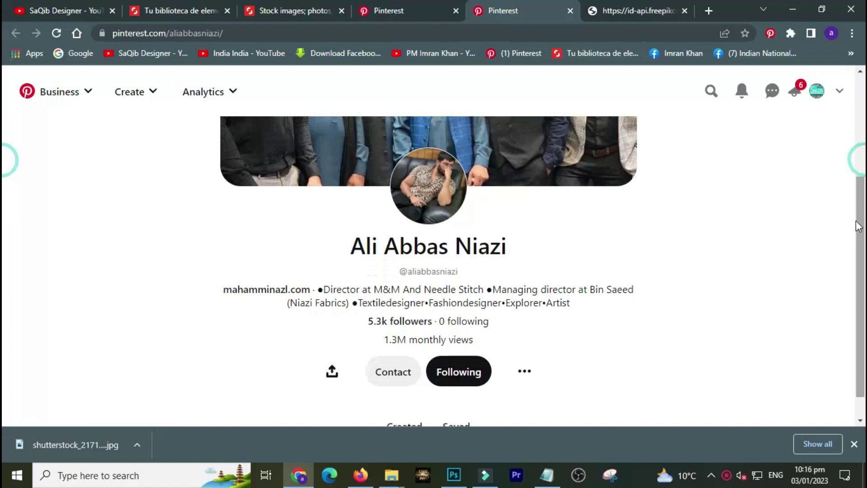
pyautogui.click(453, 228)
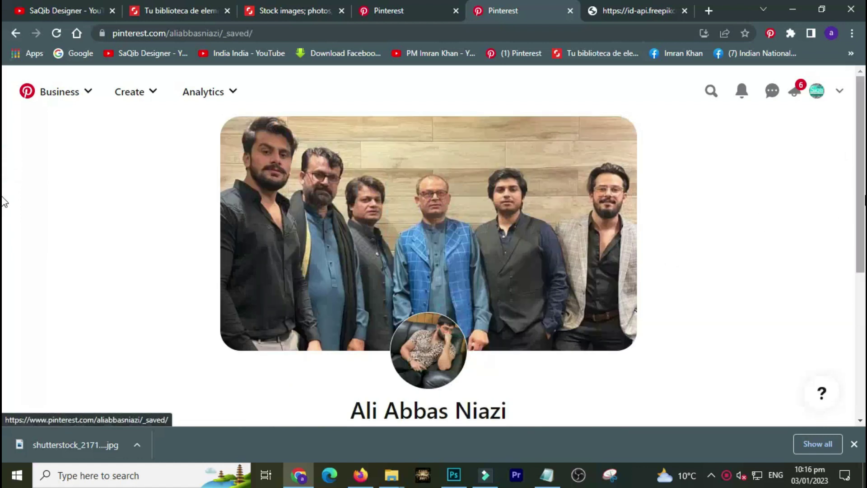
pyautogui.scroll(-5, 853, 312)
pyautogui.scroll(-3, 854, 312)
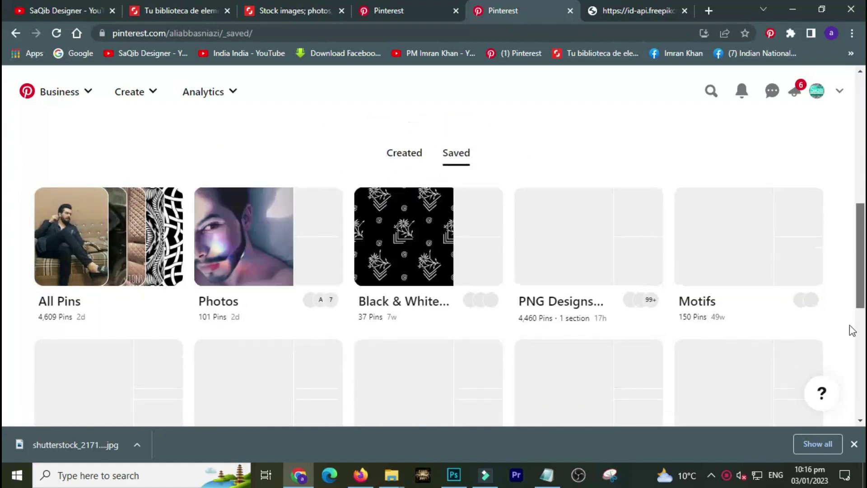
pyautogui.scroll(-2, 853, 329)
pyautogui.scroll(-2, 853, 364)
pyautogui.scroll(1, 854, 378)
pyautogui.scroll(1, 853, 364)
pyautogui.scroll(2, 847, 343)
pyautogui.scroll(-2, 847, 321)
pyautogui.scroll(2, 853, 353)
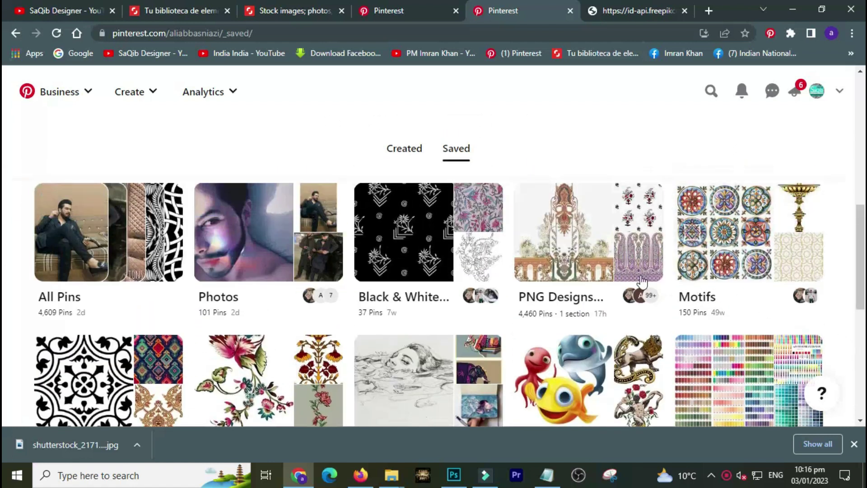
pyautogui.scroll(-3, 855, 253)
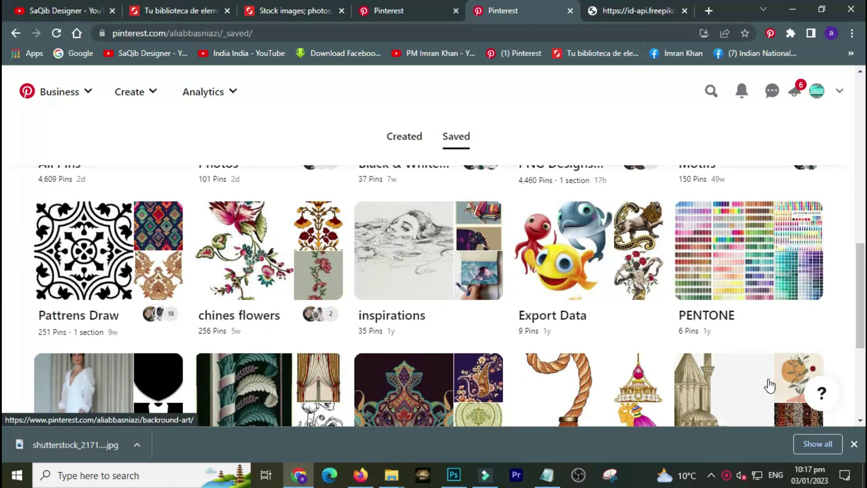
# Step: Close the Following list, scroll the own Created pins, and open a textile border pin in a new tab
pyautogui.click(427, 11)
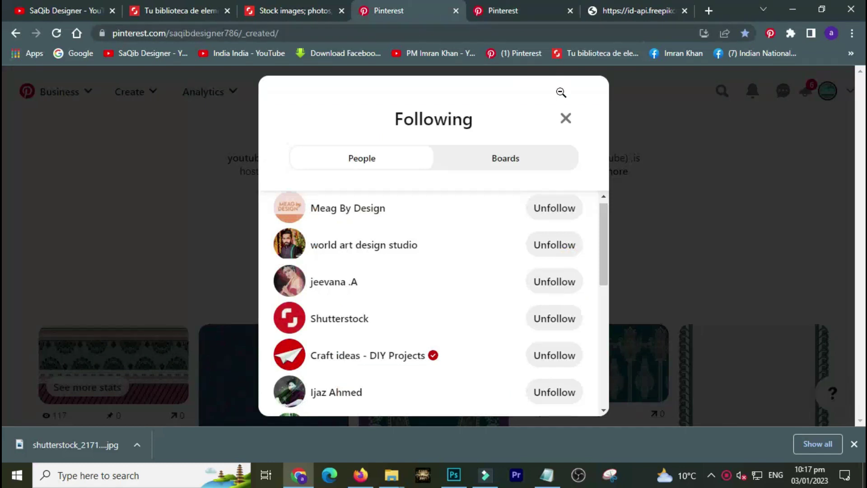
pyautogui.click(566, 122)
pyautogui.scroll(-3, 3, 120)
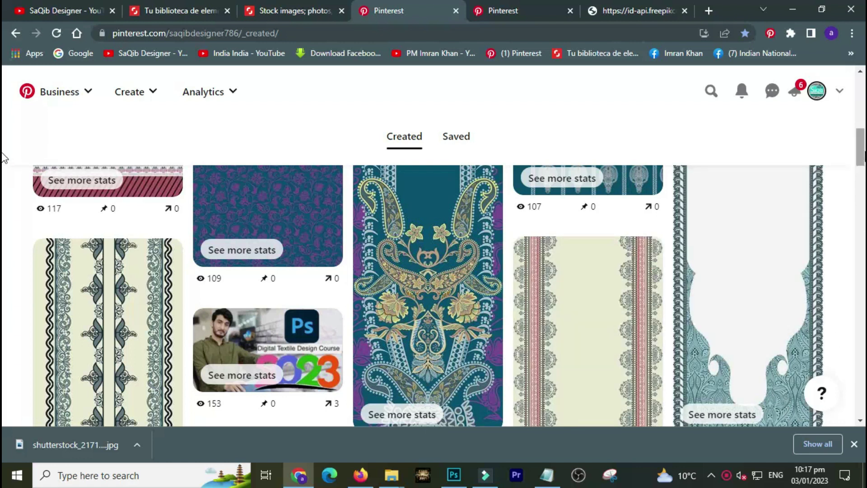
pyautogui.scroll(-4, 4, 158)
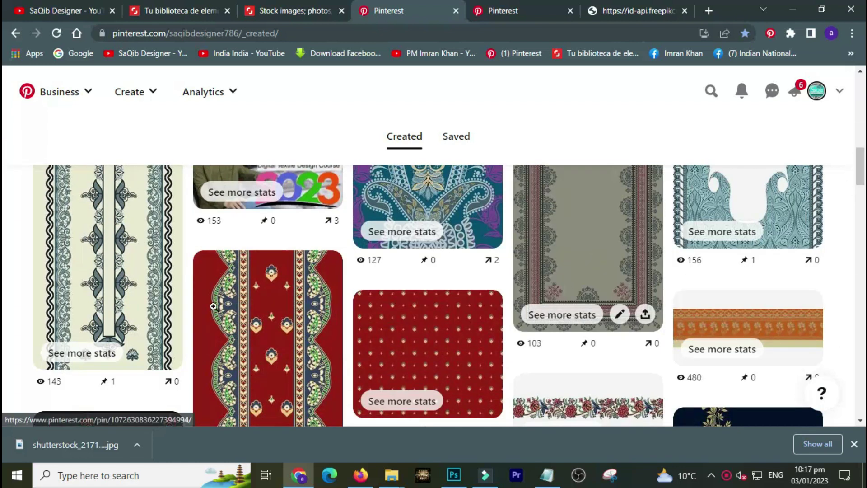
pyautogui.scroll(-6, 4, 203)
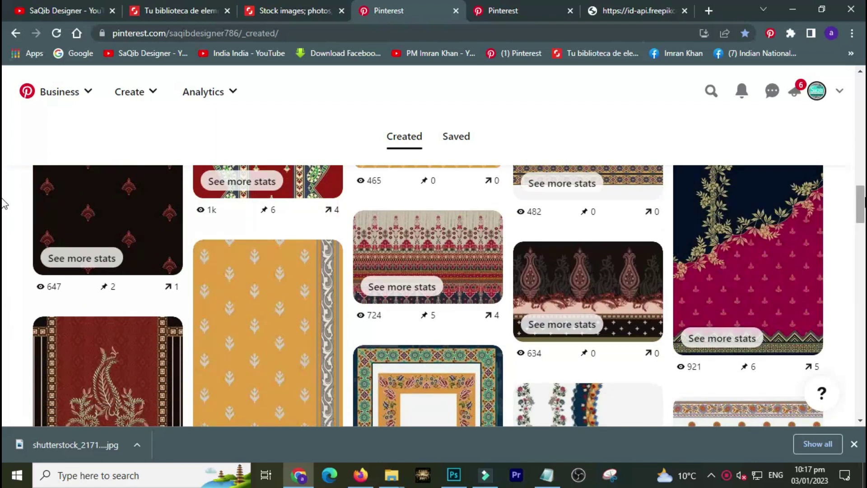
pyautogui.scroll(-3, 3, 235)
pyautogui.scroll(-6, 4, 244)
pyautogui.scroll(-5, 4, 253)
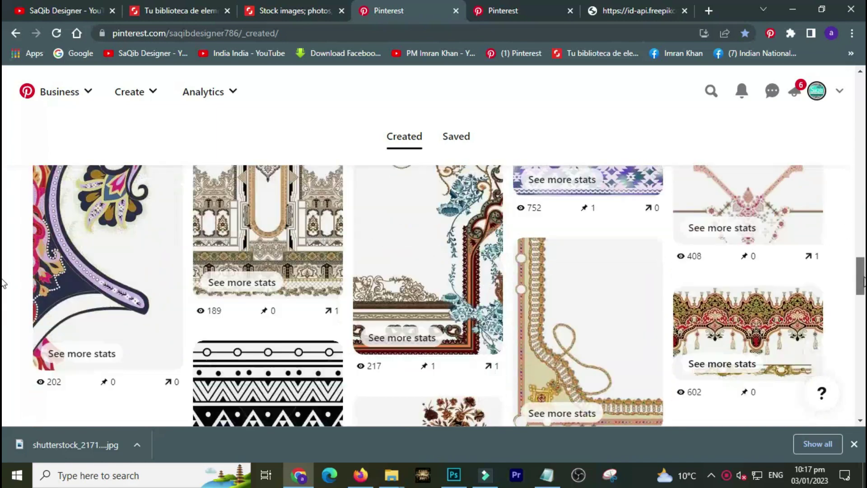
pyautogui.scroll(-5, 4, 289)
pyautogui.scroll(-5, 3, 325)
pyautogui.scroll(-5, 4, 343)
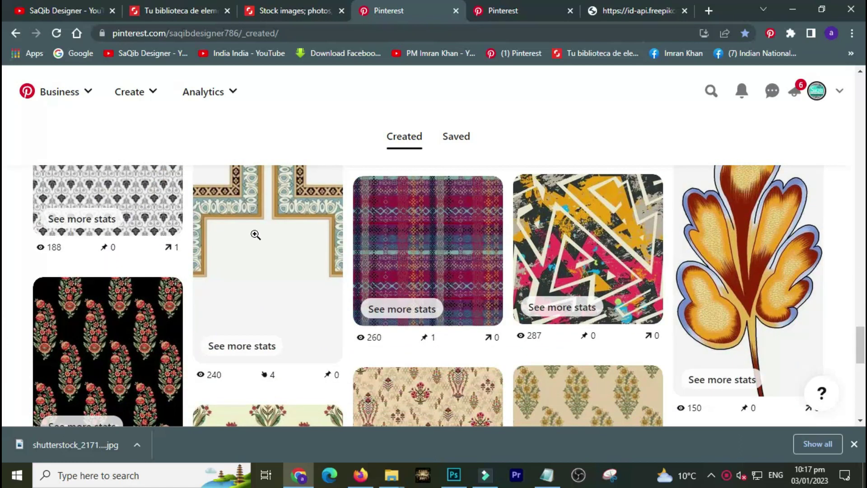
pyautogui.rightClick(228, 216)
pyautogui.click(271, 226)
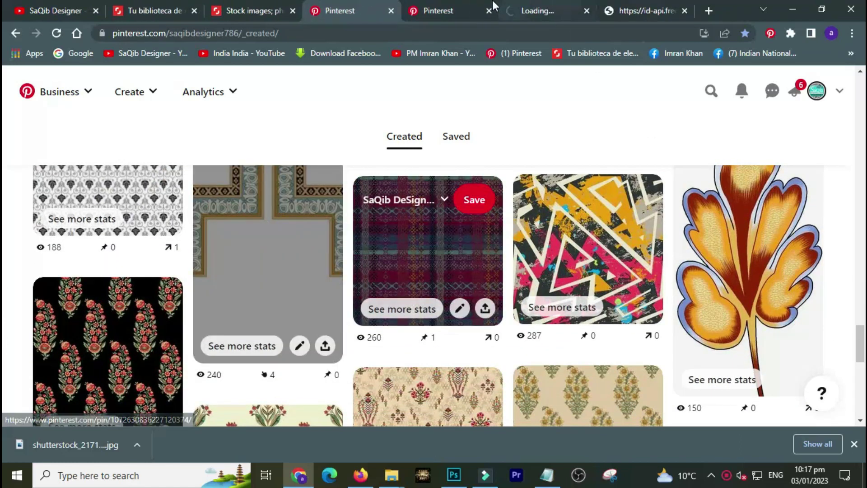
# Step: Glance at the Textile Borders pin tab, dismiss the downloads notice, then close that tab
pyautogui.click(492, 5)
pyautogui.click(519, 10)
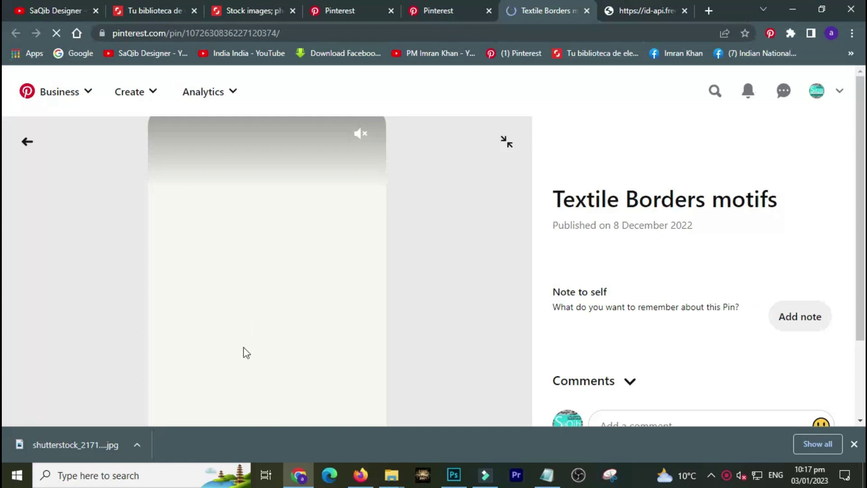
pyautogui.click(853, 442)
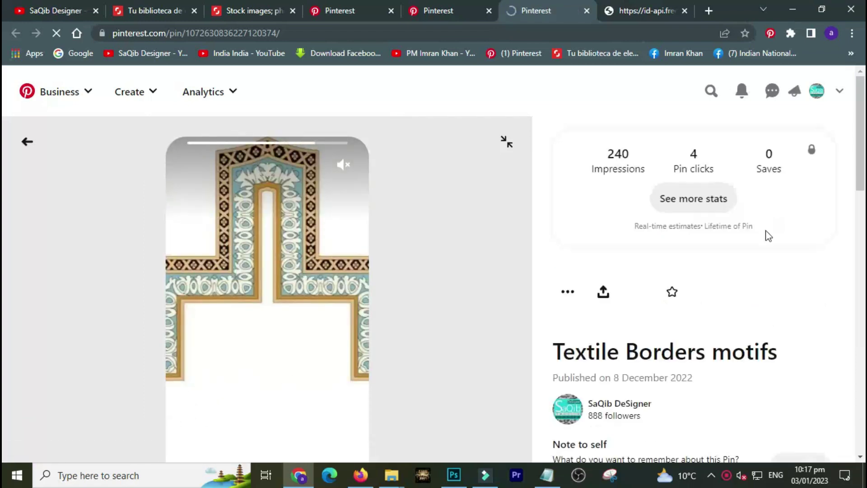
pyautogui.scroll(-6, 849, 213)
pyautogui.scroll(3, 852, 216)
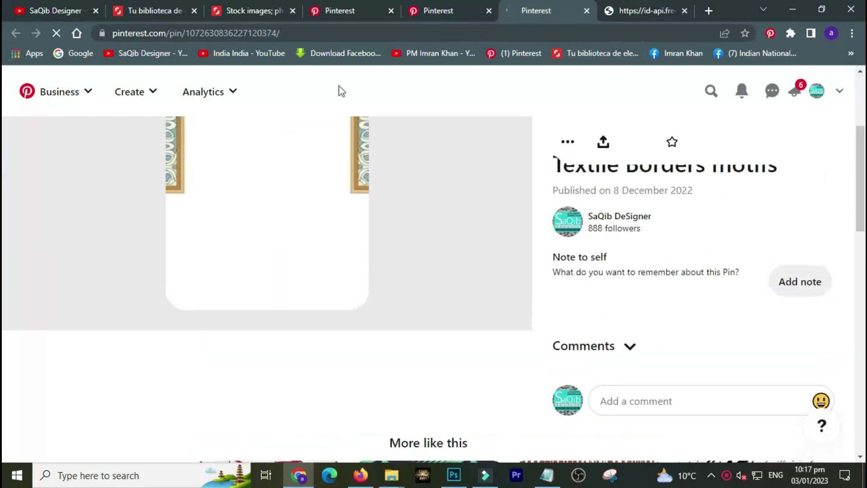
pyautogui.click(586, 8)
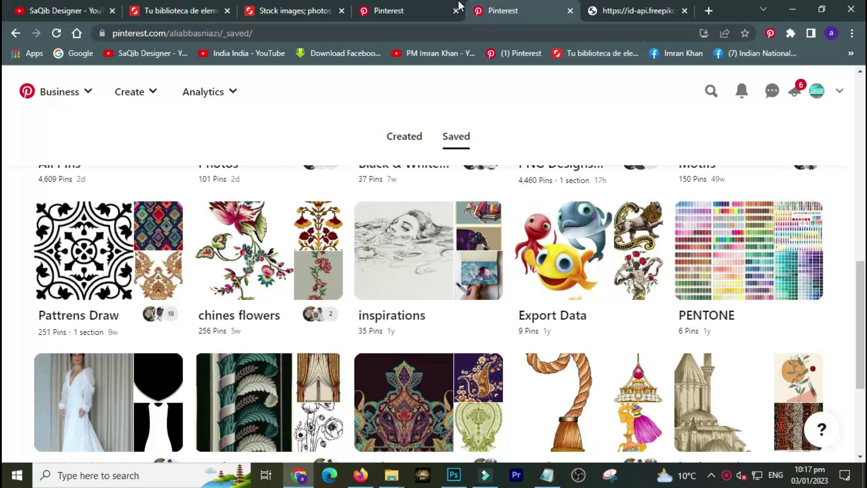
# Step: Open the orange leaf motif image at full size and save it to disk
pyautogui.click(455, 17)
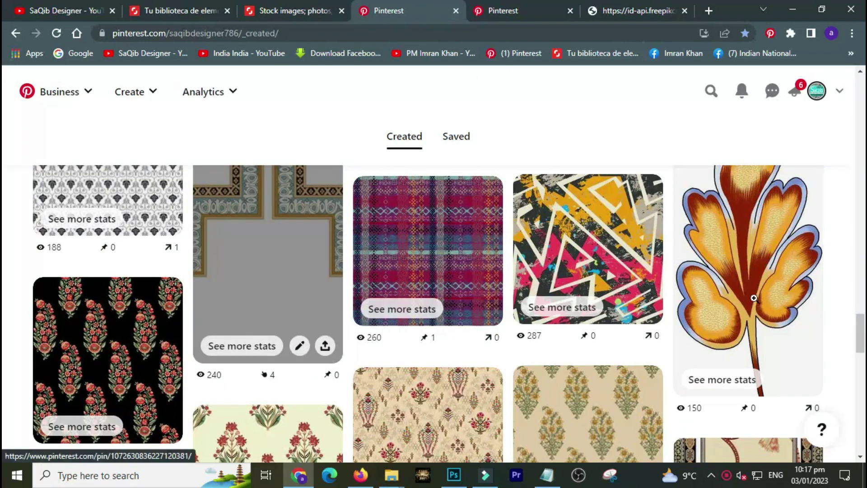
pyautogui.click(707, 282)
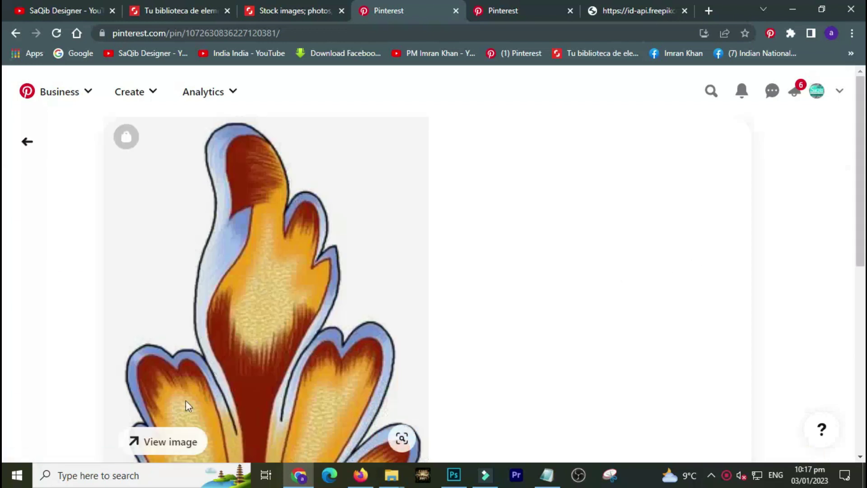
pyautogui.click(161, 444)
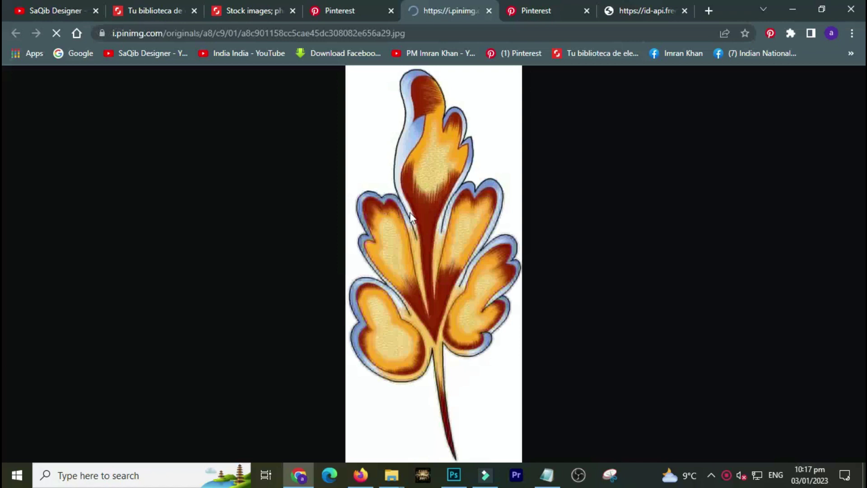
pyautogui.rightClick(411, 213)
pyautogui.click(424, 241)
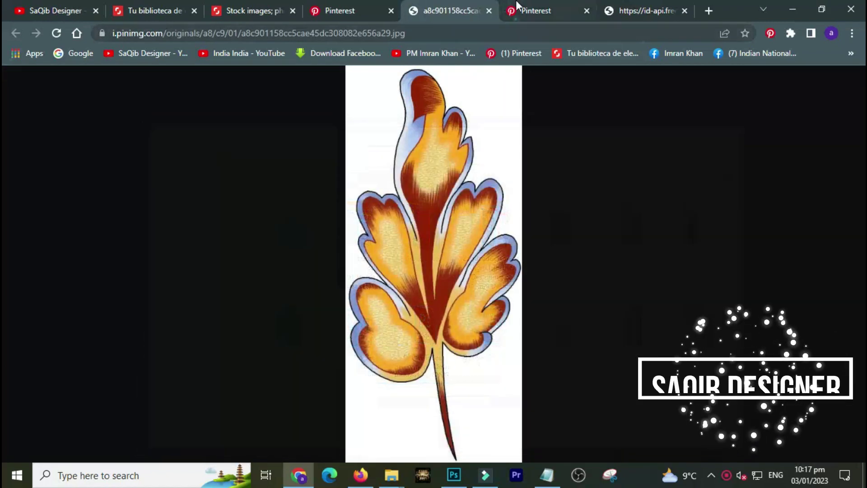
pyautogui.click(533, 11)
pyautogui.scroll(4, 4, 306)
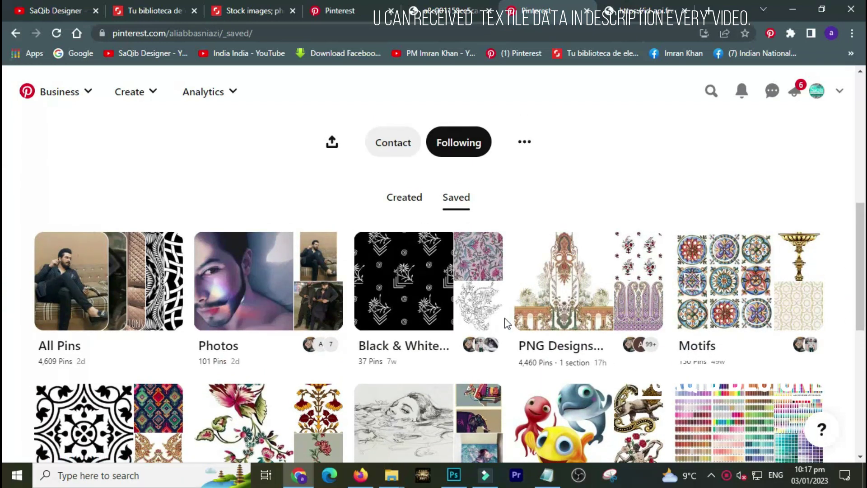
# Step: Show Photoshop's course document, then bring the Channal work Explorer window forward
pyautogui.click(454, 474)
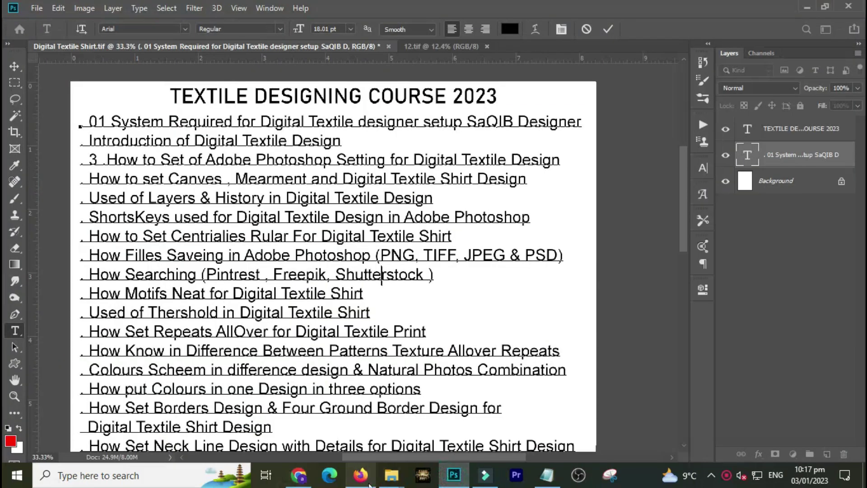
pyautogui.click(429, 425)
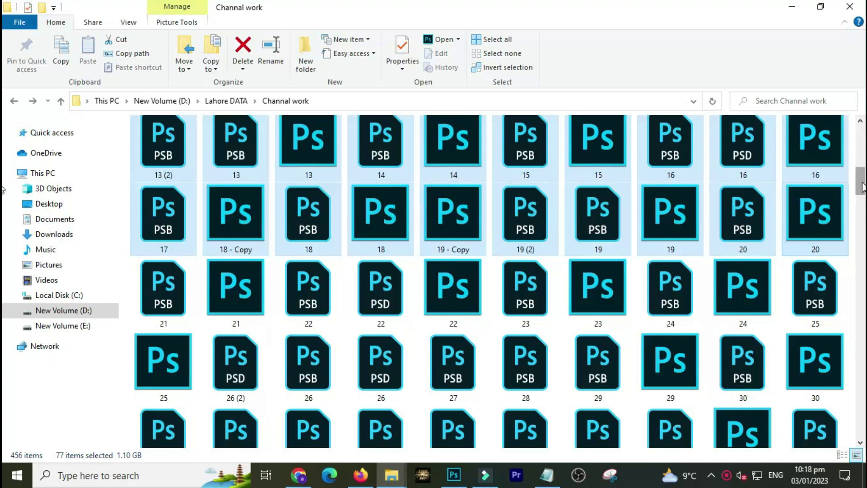
# Step: Look over the Channal work folder's design files, then bring Firefox's Pinterest window forward
pyautogui.scroll(-1, 745, 187)
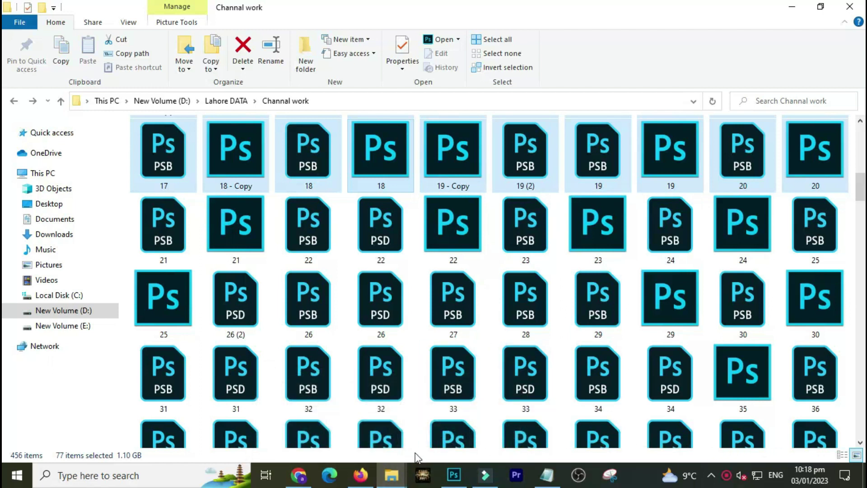
pyautogui.moveTo(360, 475)
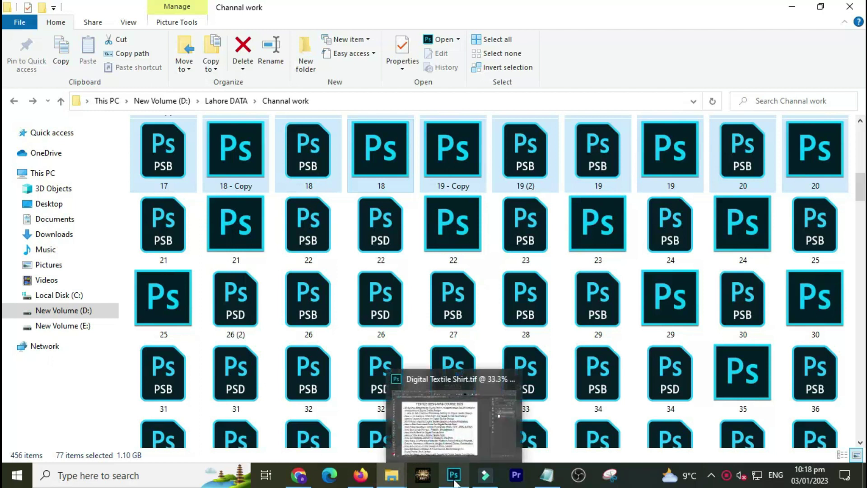
pyautogui.click(360, 474)
# Step: Search Freepik for 'textile design', narrow results to PSD files, and browse them
pyautogui.click(342, 5)
pyautogui.write('textile design')
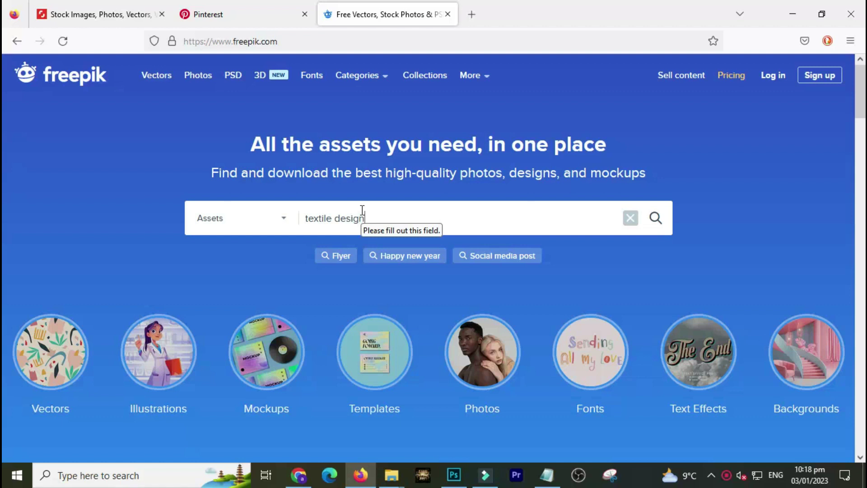
pyautogui.press('Return')
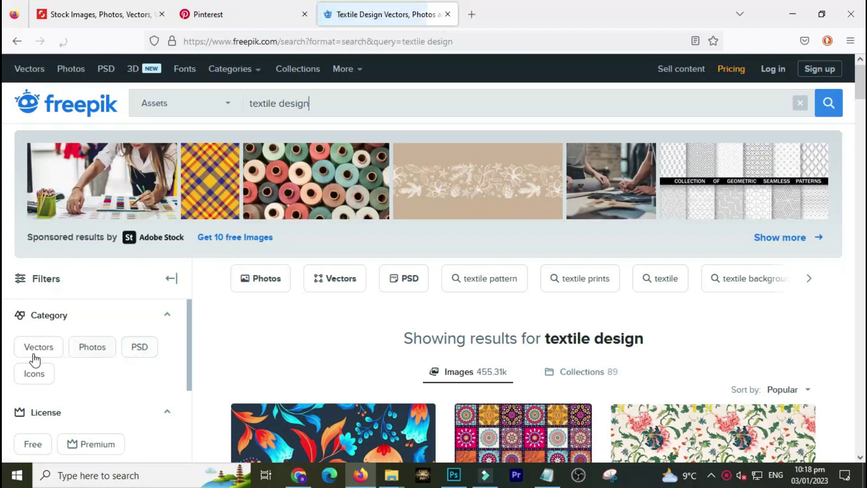
pyautogui.click(134, 348)
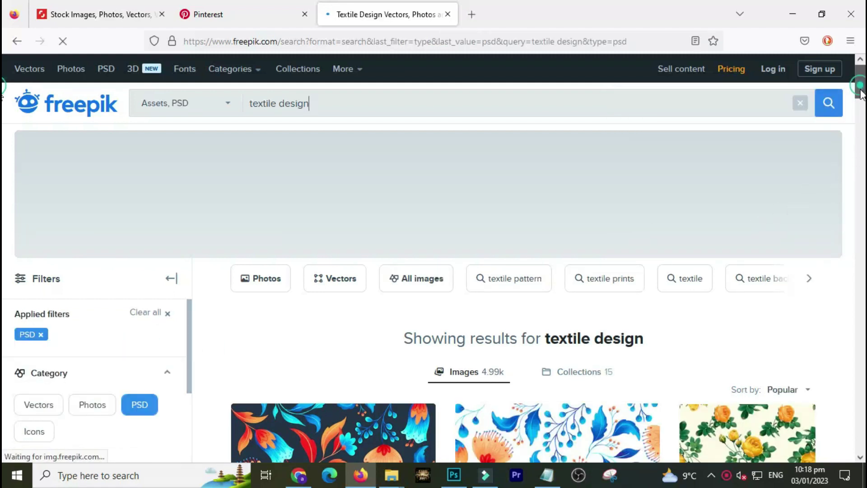
pyautogui.scroll(-5, 3, 145)
pyautogui.scroll(-5, 3, 145)
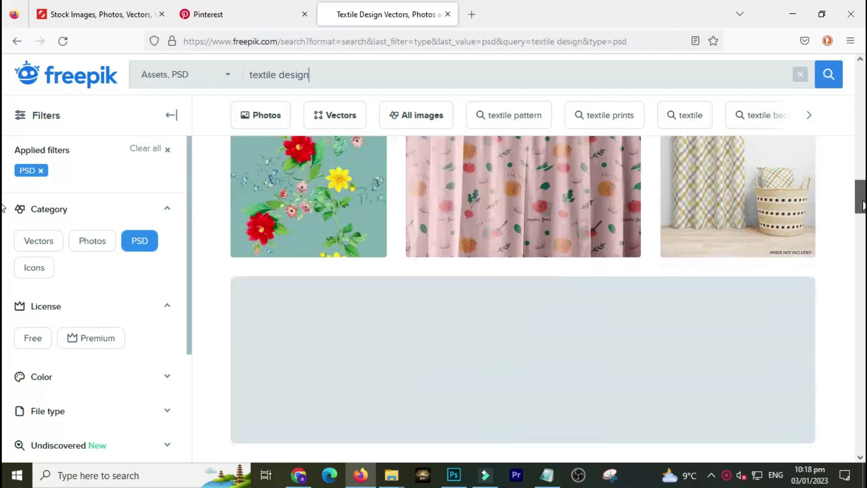
pyautogui.moveTo(861, 145); pyautogui.dragTo(861, 204)
pyautogui.scroll(1, 862, 204)
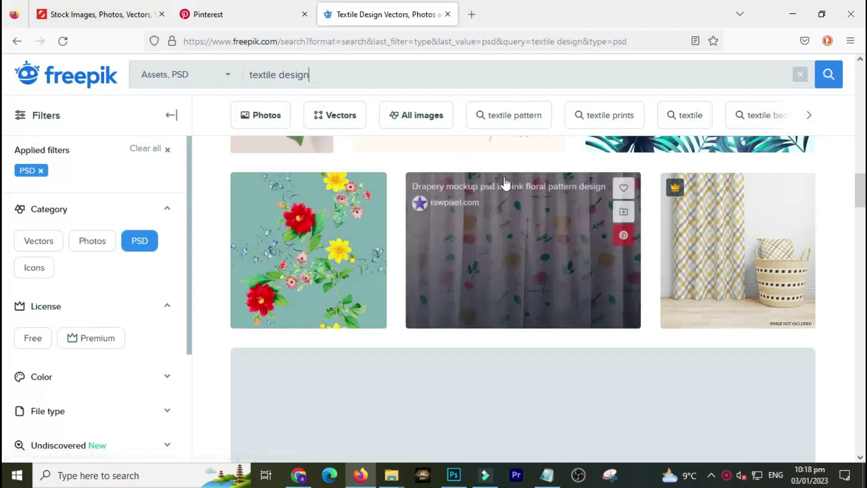
pyautogui.moveTo(308, 250)
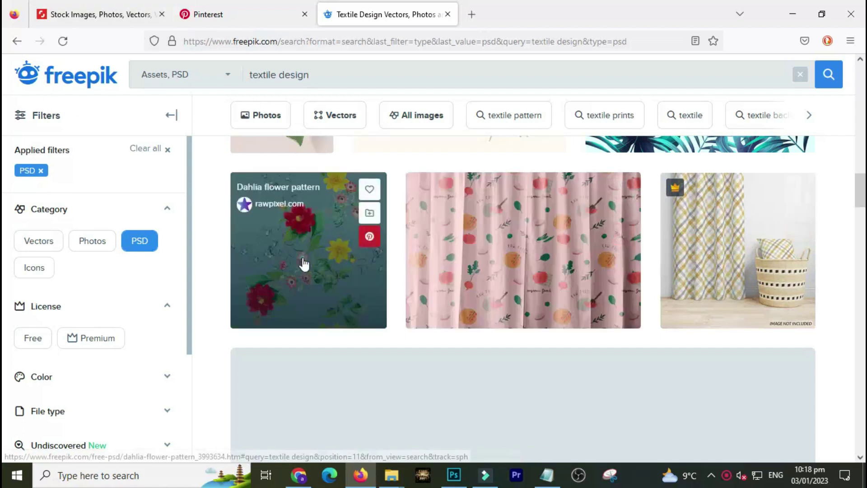
# Step: View the free Dahlia flower pattern PSD details page, briefly checking the Pinterest tab
pyautogui.click(302, 262)
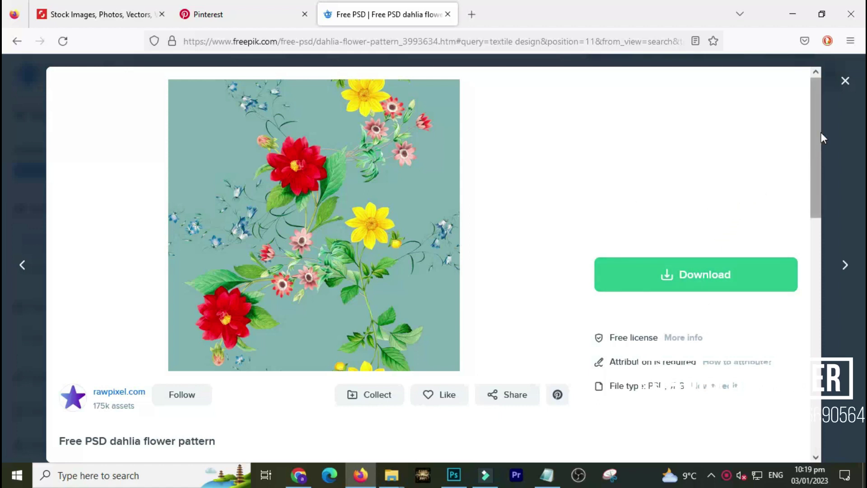
pyautogui.moveTo(820, 132)
pyautogui.mouseDown()
pyautogui.moveTo(810, 394)
pyautogui.moveTo(808, 248)
pyautogui.moveTo(786, 145)
pyautogui.mouseUp()
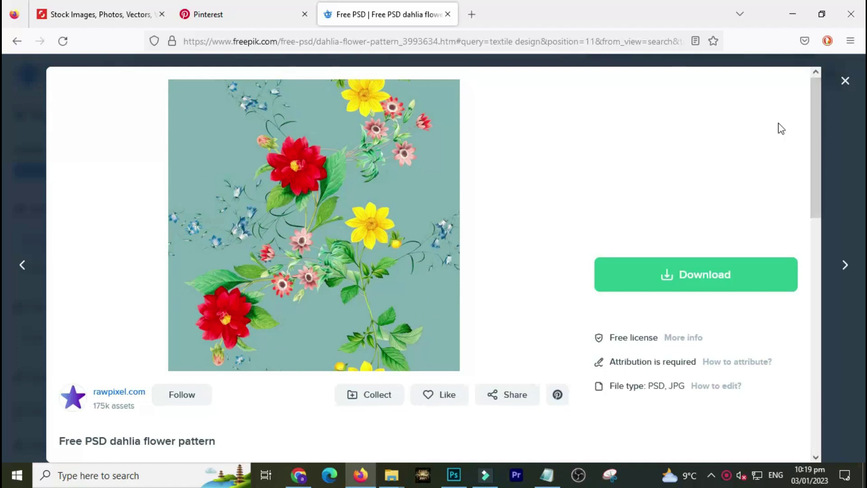
pyautogui.click(221, 17)
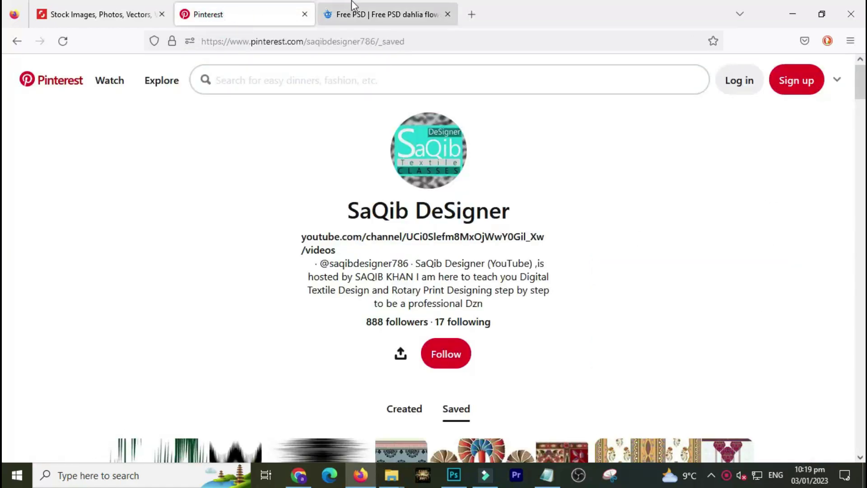
pyautogui.click(365, 13)
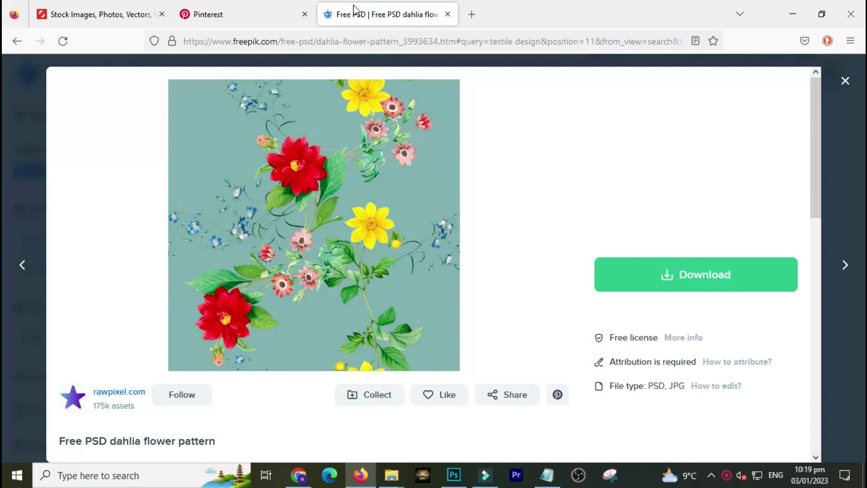
# Step: Search Shutterstock for 'textile design' patterns
pyautogui.click(90, 13)
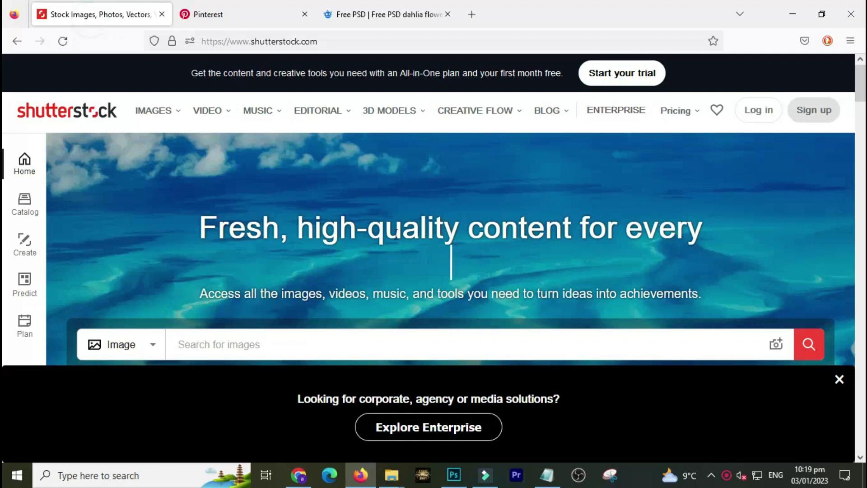
pyautogui.write('textile design')
pyautogui.click(361, 305)
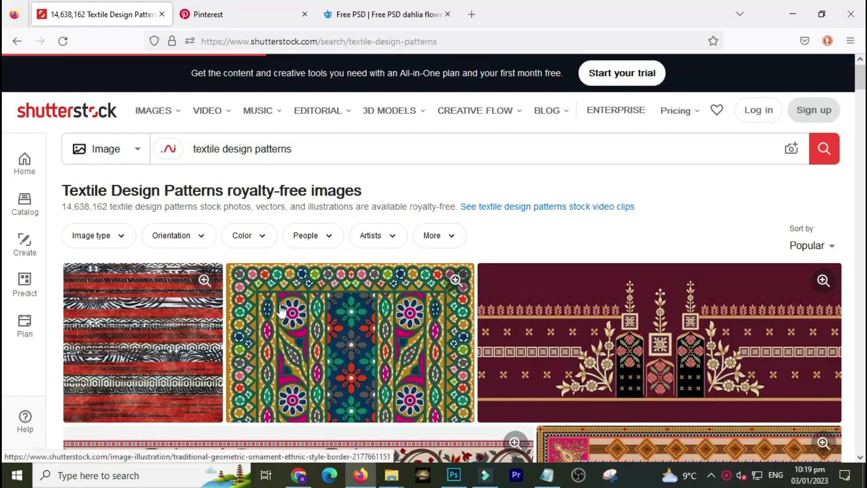
# Step: Browse the results and copy the ethnic border image's link
pyautogui.scroll(-6, 5, 90)
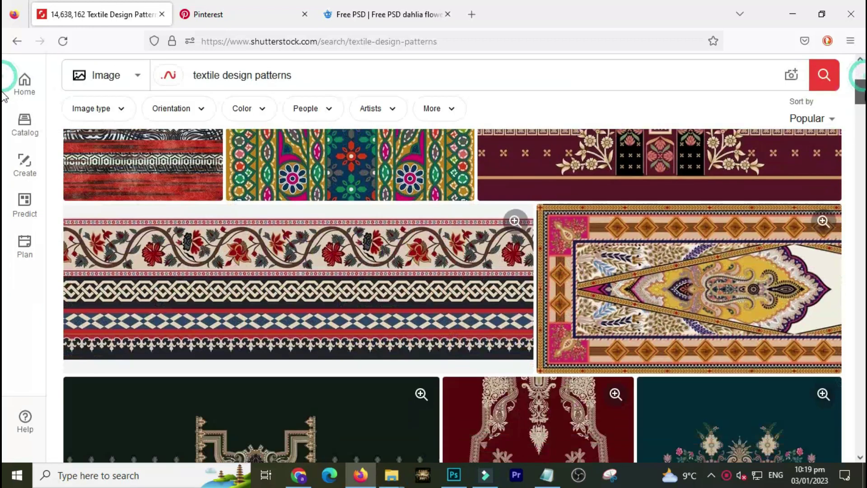
pyautogui.scroll(3, 4, 101)
pyautogui.scroll(1, 4, 88)
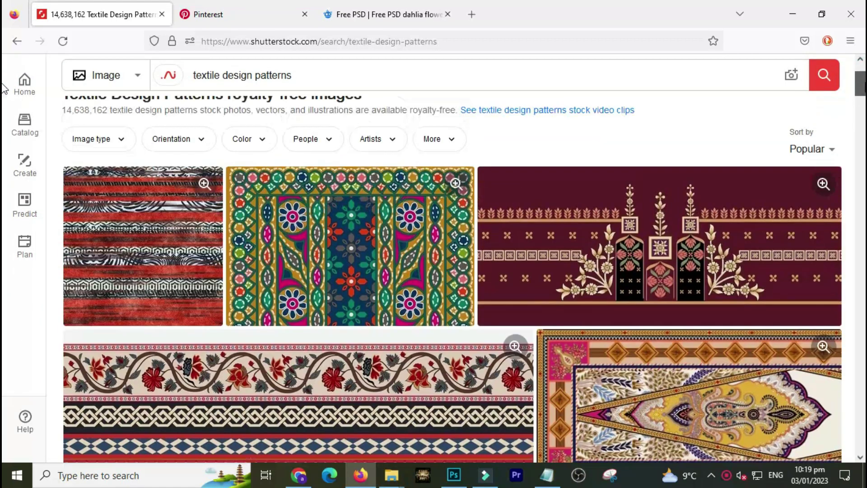
pyautogui.moveTo(659, 162)
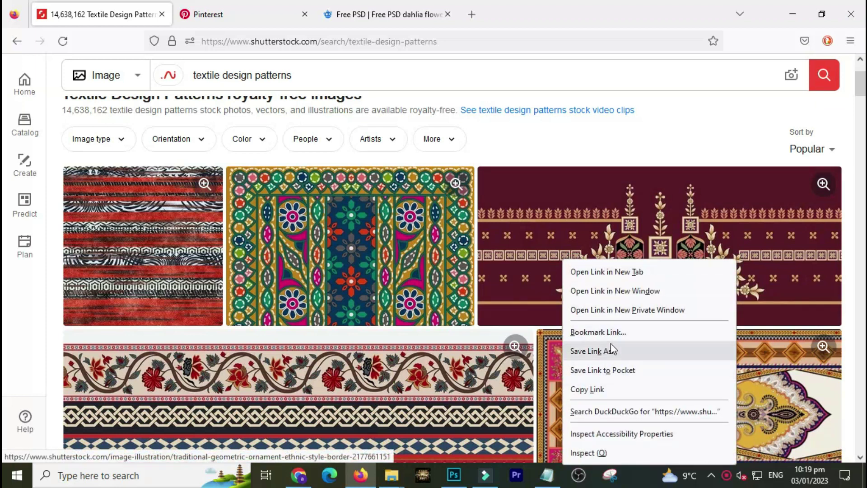
pyautogui.click(611, 390)
# Step: Open nohat.cc in a new browser tab
pyautogui.click(473, 16)
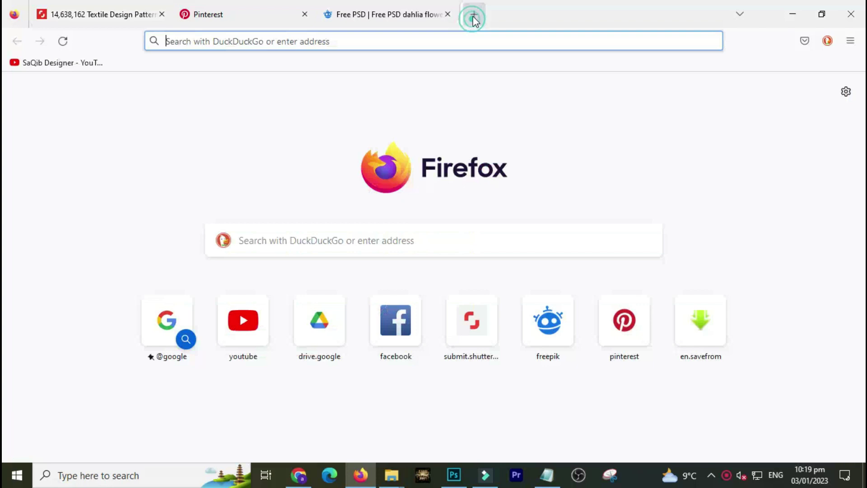
pyautogui.click(382, 46)
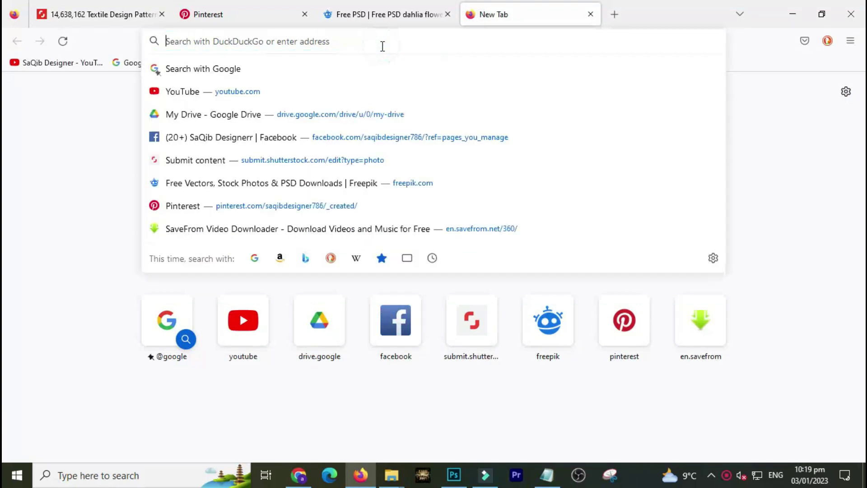
pyautogui.write('no')
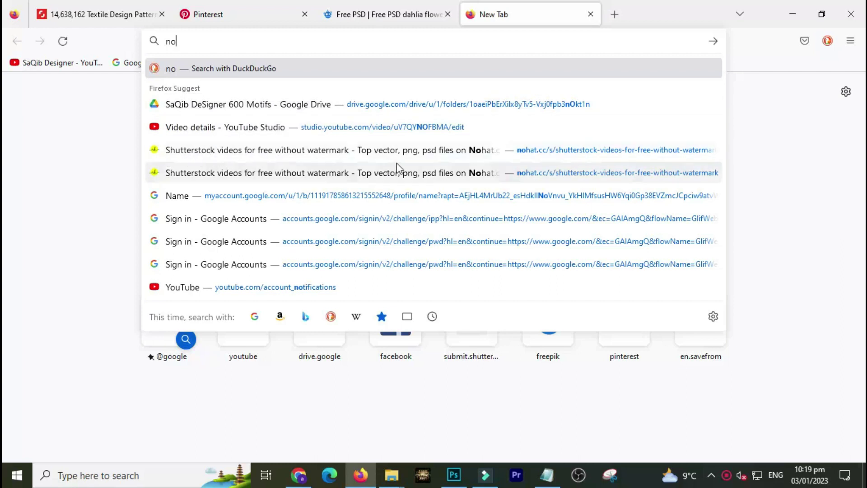
pyautogui.click(422, 153)
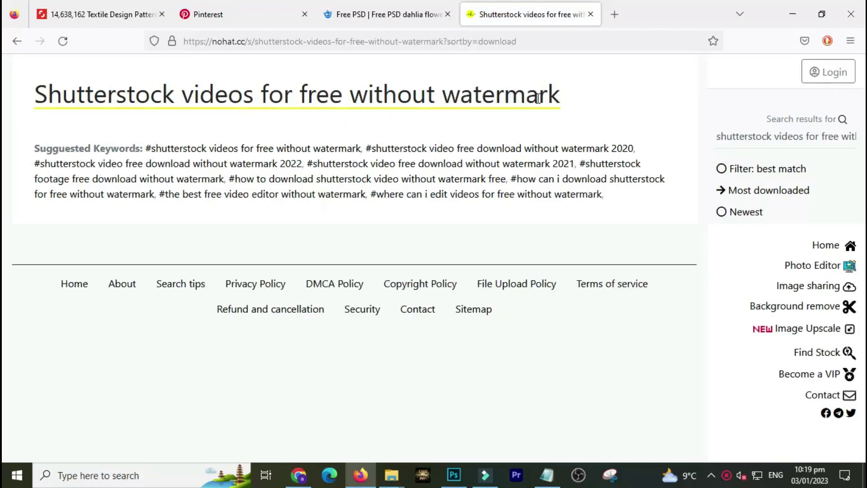
# Step: Paste the Shutterstock image link into nohat.cc's search, submit it, and reach the login page
pyautogui.click(822, 131)
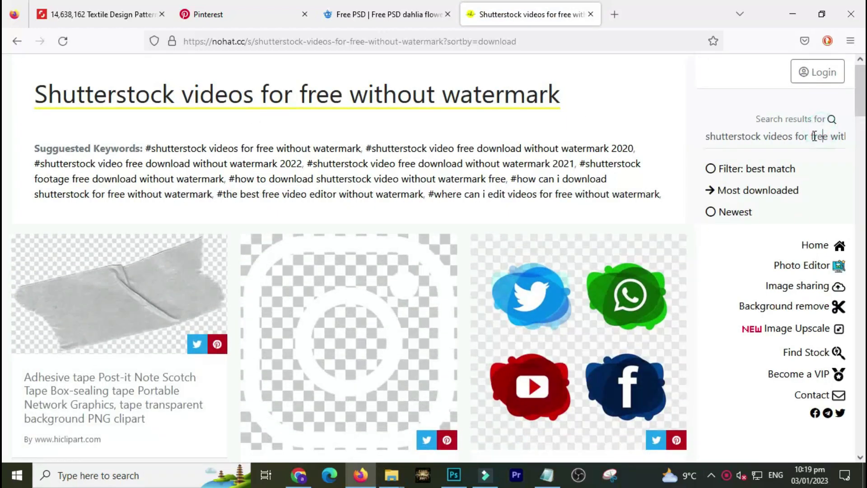
pyautogui.click(814, 135)
pyautogui.hotkey('ctrl', 'a')
pyautogui.hotkey('ctrl', 'v')
pyautogui.hotkey('ctrl', 'a')
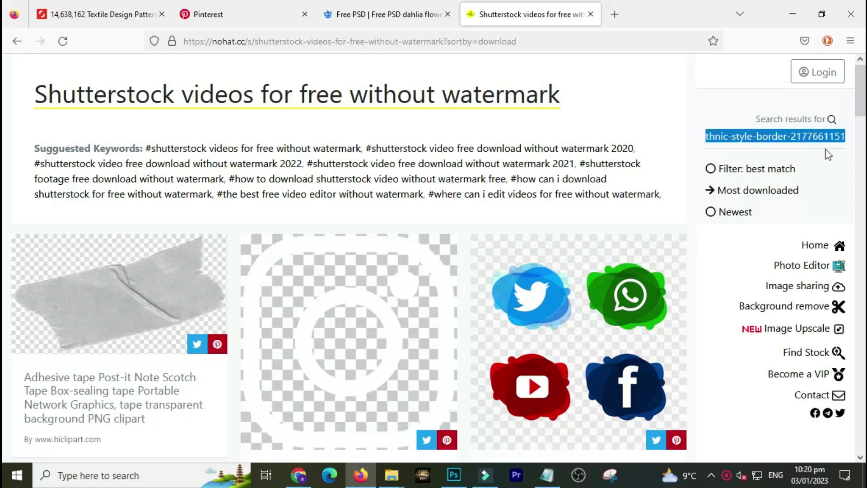
pyautogui.press('End')
pyautogui.press('Return')
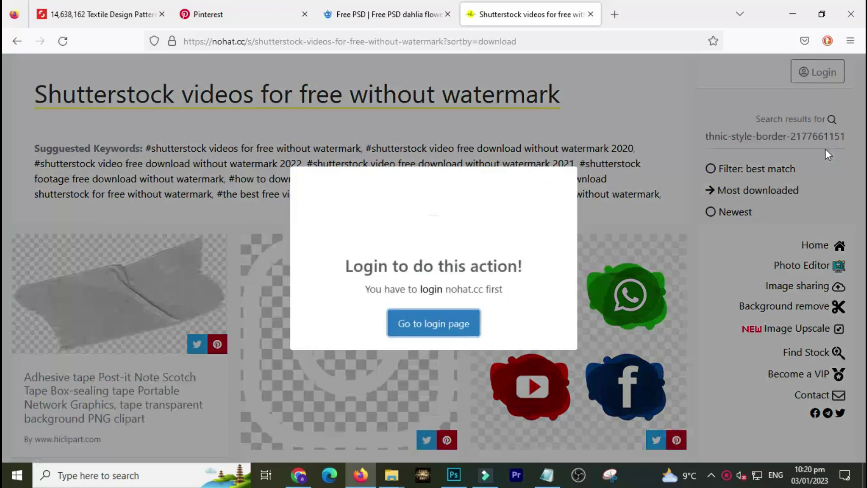
pyautogui.click(421, 328)
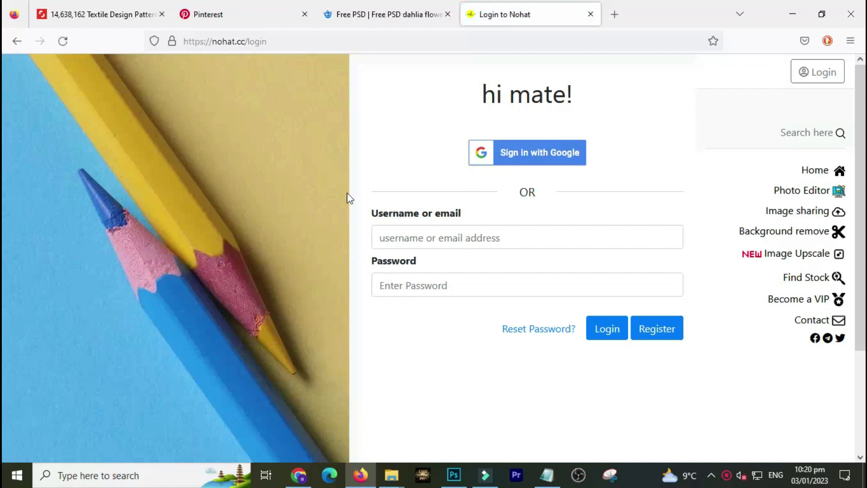
# Step: Glance back at the Shutterstock results, return to Nohat, then bring Photoshop forward
pyautogui.click(134, 13)
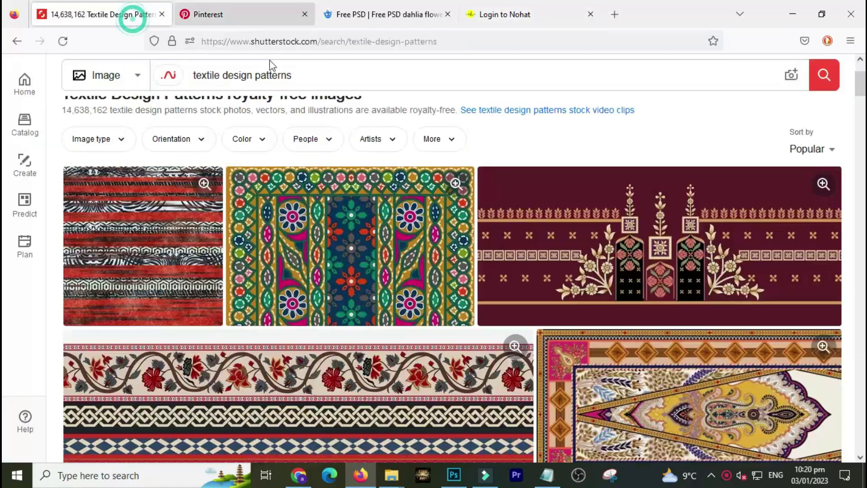
pyautogui.click(497, 5)
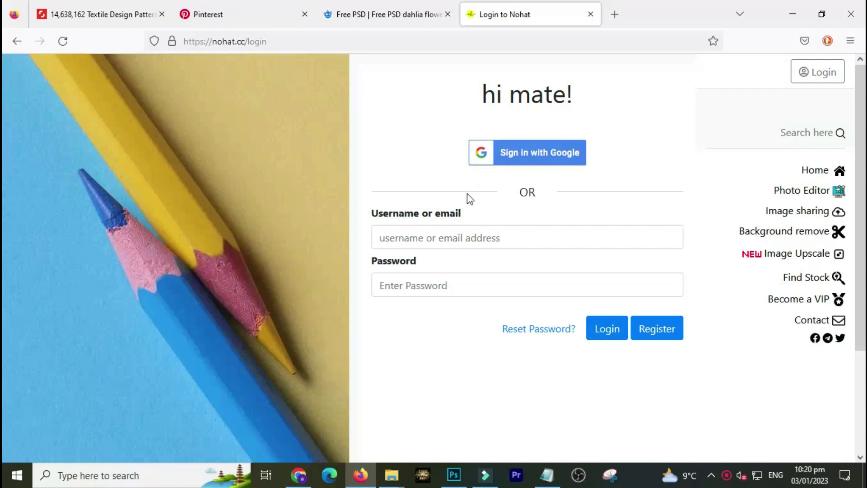
pyautogui.click(454, 474)
pyautogui.moveTo(391, 475)
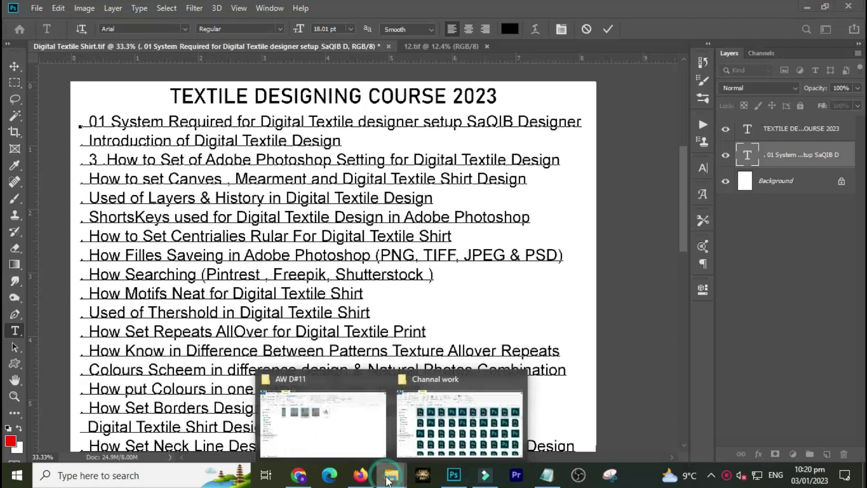
# Step: Select the five Channal work files from 13 (2) through the second 14 and drag them toward Photoshop
pyautogui.click(494, 420)
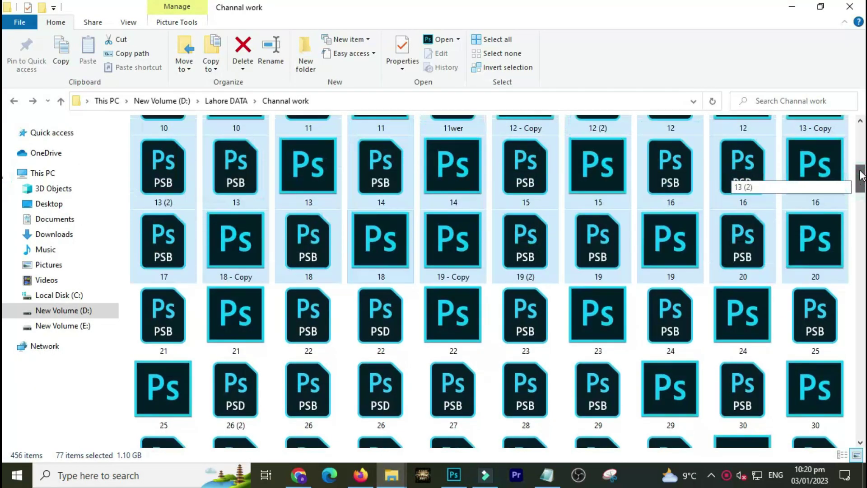
pyautogui.scroll(3, 794, 212)
pyautogui.click(784, 217)
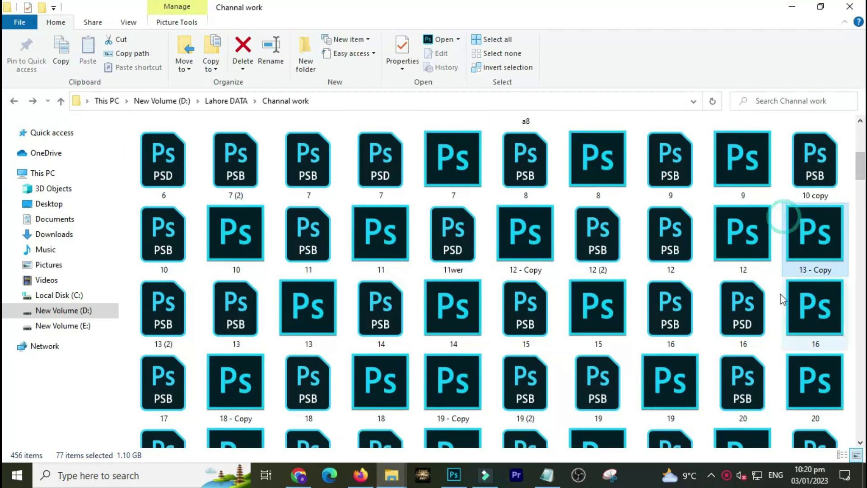
pyautogui.click(151, 311)
pyautogui.keyDown('shift'); pyautogui.click(450, 327); pyautogui.keyUp('shift')
pyautogui.moveTo(450, 326)
pyautogui.mouseDown()
pyautogui.moveTo(458, 477)
pyautogui.moveTo(767, 239)
pyautogui.mouseUp()
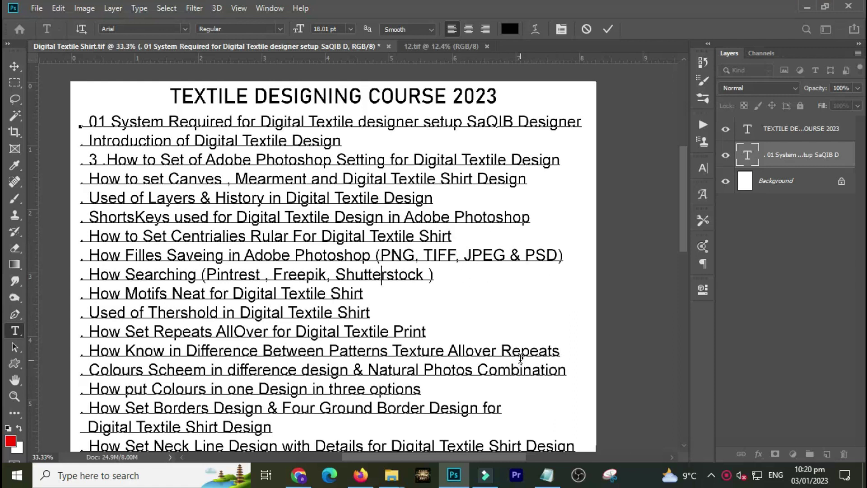
# Step: Commit the course text, then drop the selected design files onto the canvas to open them
pyautogui.click(15, 67)
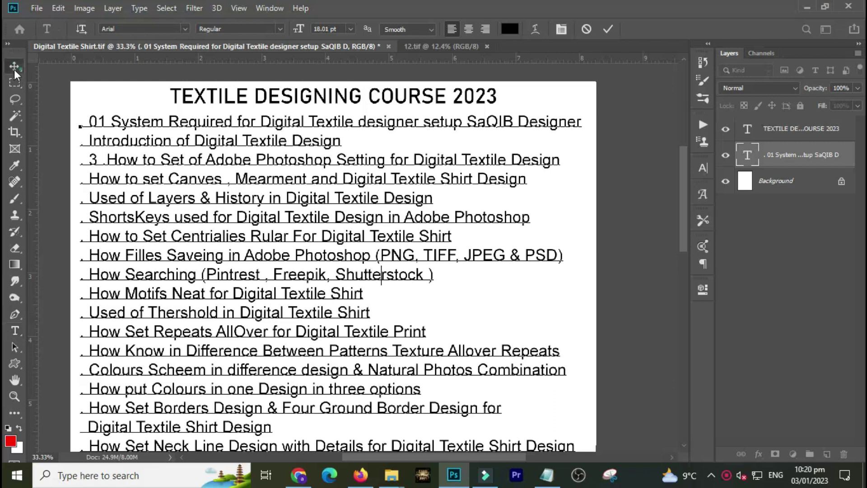
pyautogui.click(416, 45)
pyautogui.hotkey('alt', 'Tab')
pyautogui.moveTo(315, 303); pyautogui.dragTo(819, 244)
pyautogui.moveTo(767, 248); pyautogui.dragTo(534, 202)
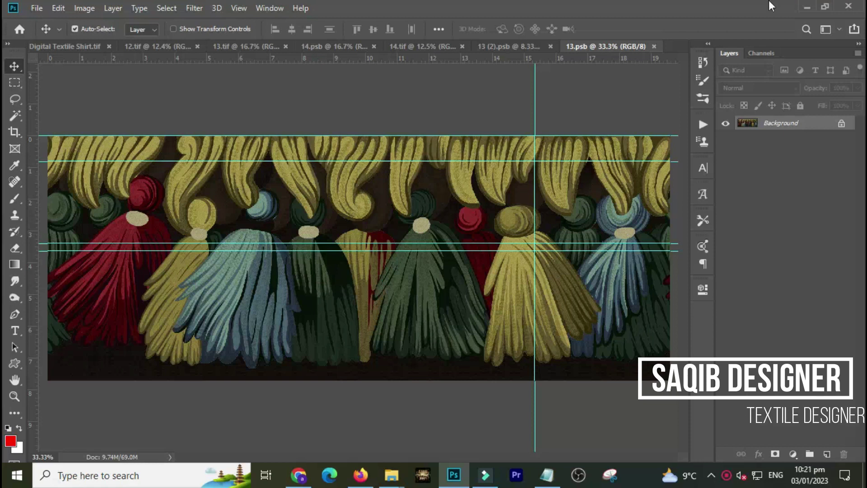
# Step: Inspect the tassel design's channels with M g hidden, then view 13 (2).psb
pyautogui.click(761, 54)
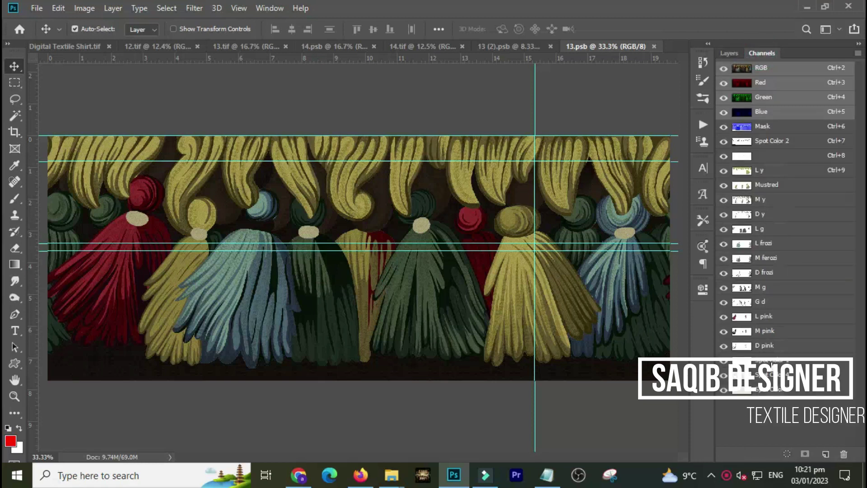
pyautogui.click(722, 288)
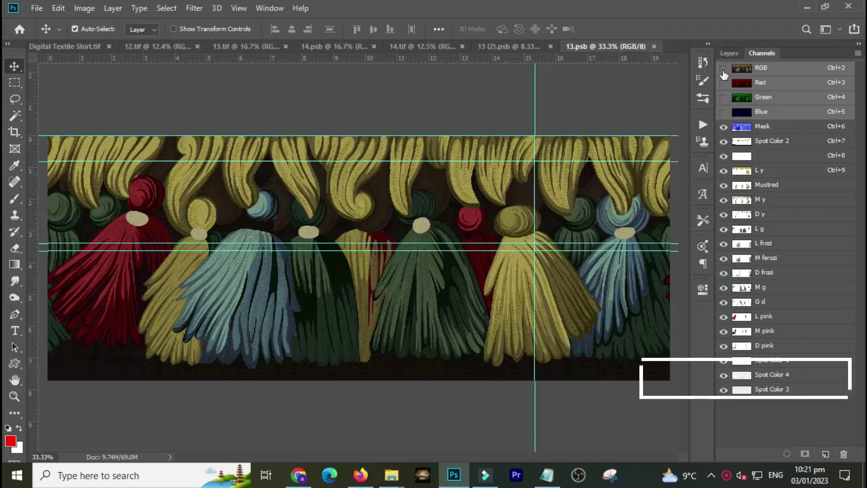
pyautogui.click(530, 47)
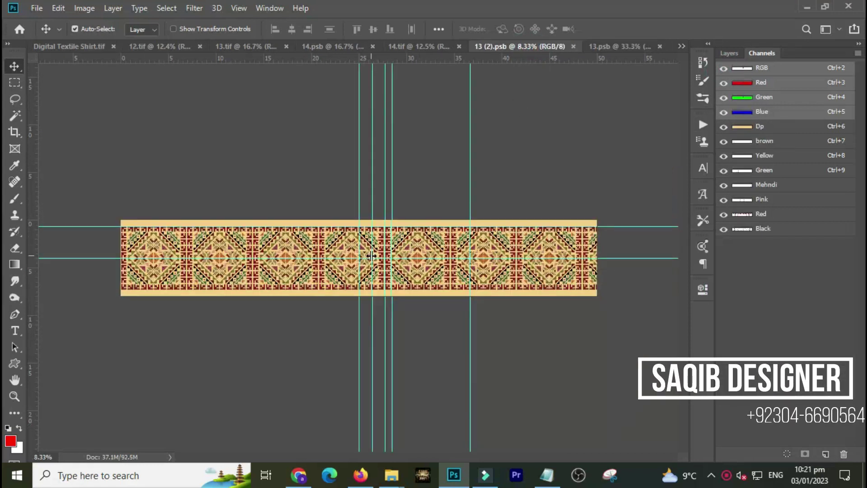
# Step: Zoom step by step into 13 (2).psb's geometric border stripes down to pixel level
pyautogui.moveTo(297, 241); pyautogui.dragTo(317, 273)
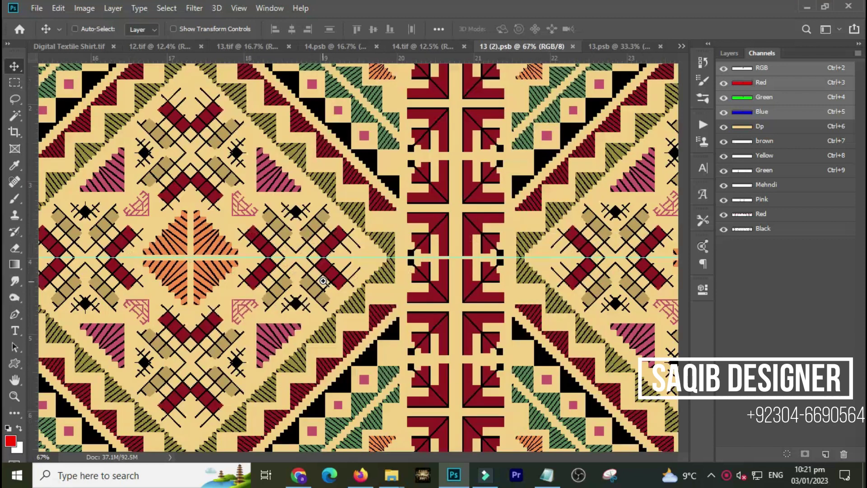
pyautogui.moveTo(333, 221); pyautogui.dragTo(401, 289)
pyautogui.moveTo(417, 234); pyautogui.dragTo(508, 294)
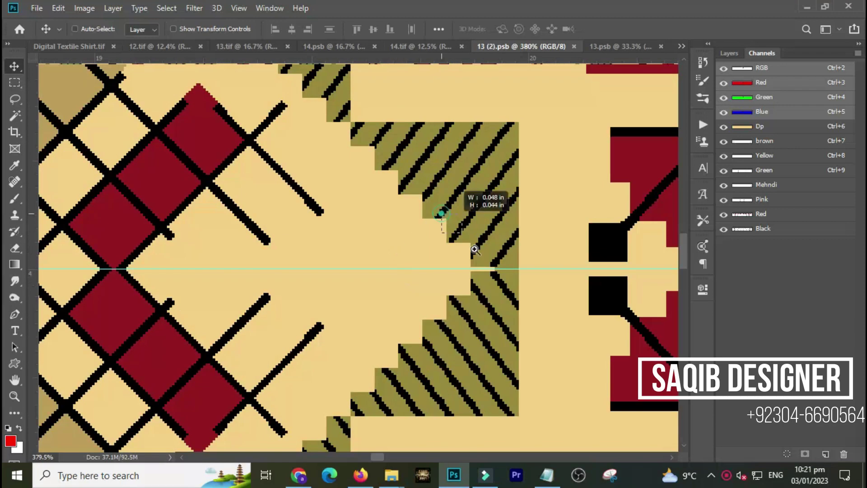
pyautogui.moveTo(311, 214); pyautogui.dragTo(410, 303)
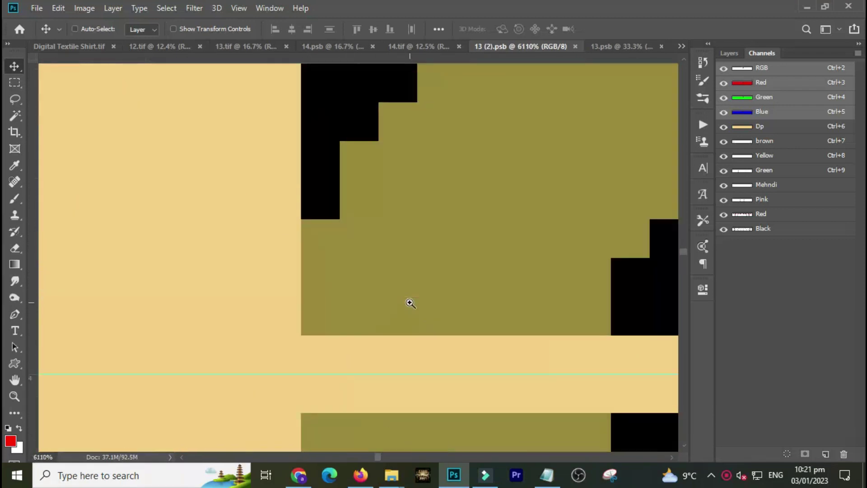
# Step: Zoom in on 14.tif's large rose and 14.psb's lower floral border
pyautogui.click(420, 47)
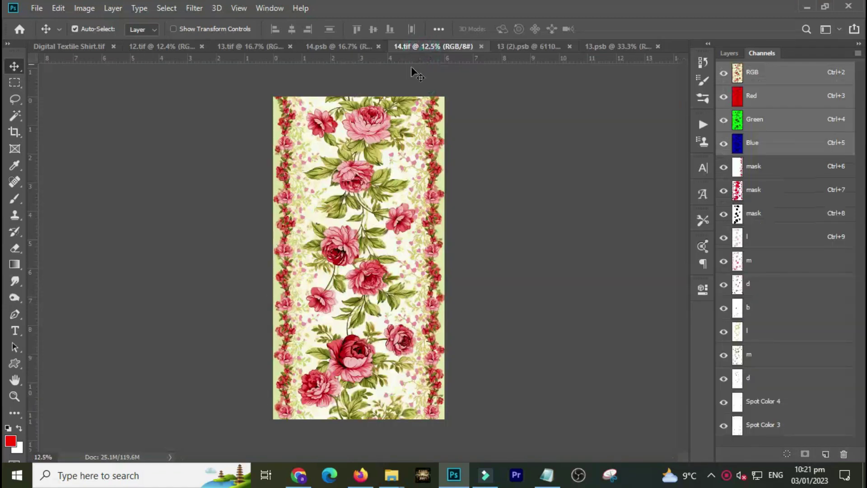
pyautogui.moveTo(325, 205); pyautogui.dragTo(397, 259)
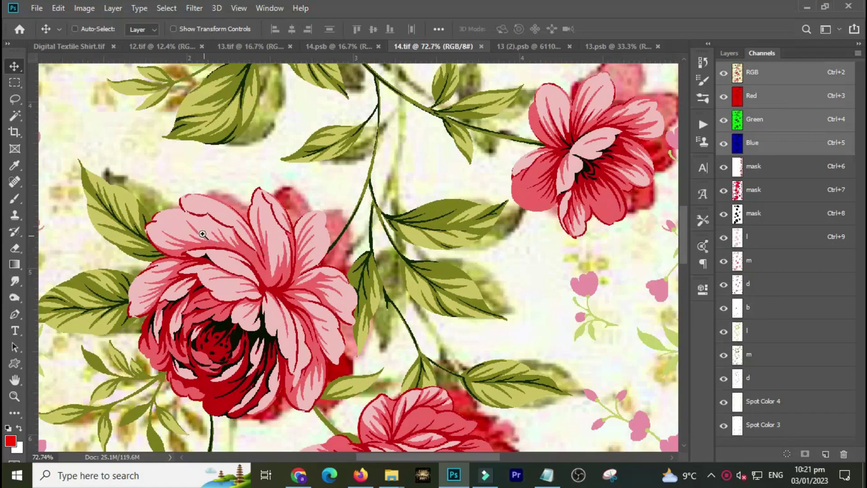
pyautogui.moveTo(203, 234); pyautogui.dragTo(397, 316)
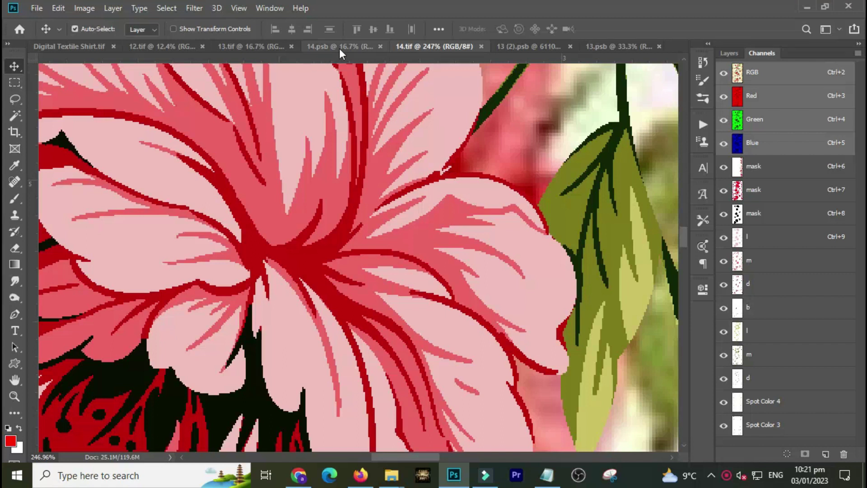
pyautogui.click(340, 47)
pyautogui.press('ctrl')
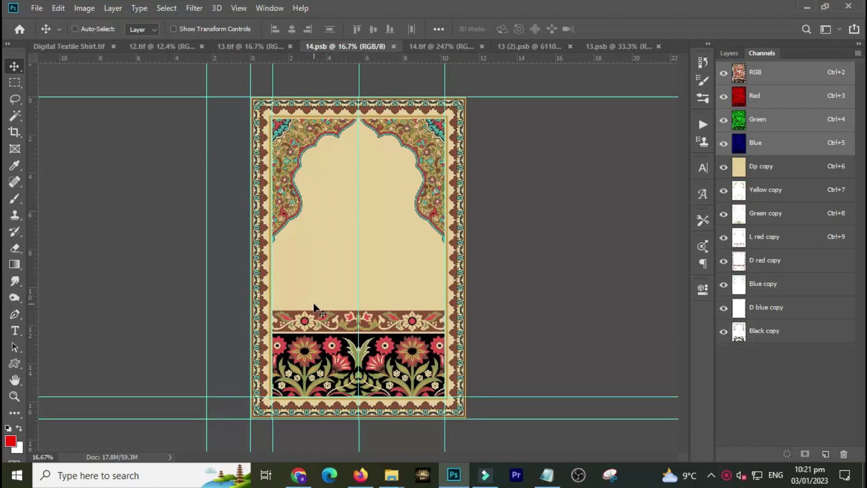
pyautogui.moveTo(285, 300); pyautogui.dragTo(351, 367)
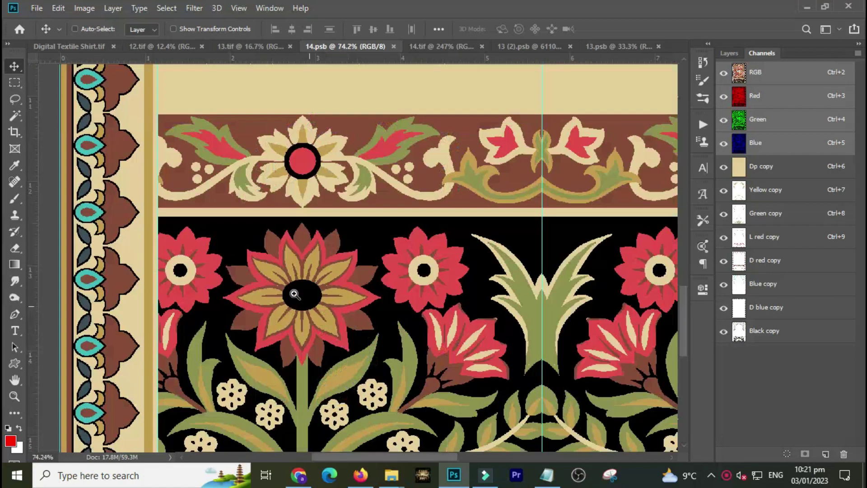
pyautogui.moveTo(138, 115); pyautogui.dragTo(411, 318)
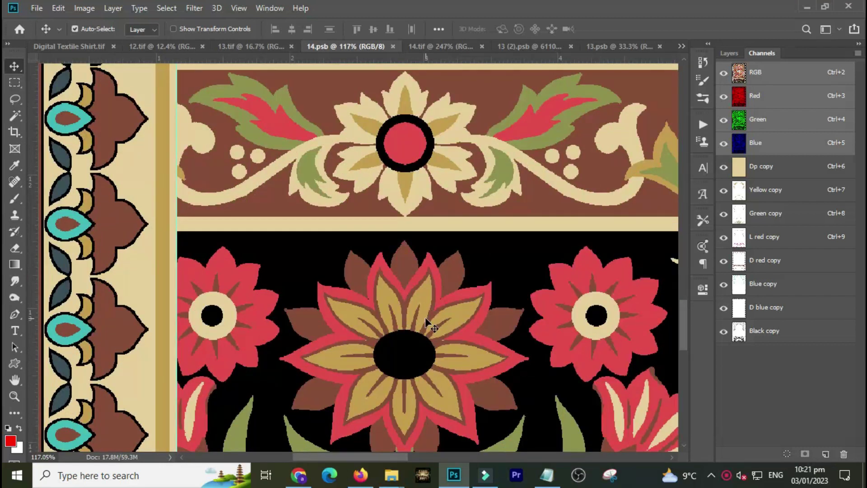
# Step: Zoom into 13.tif's rose petals, then bring up 12.tif's blue floral design
pyautogui.click(232, 47)
pyautogui.hotkey('ctrl', 'space')
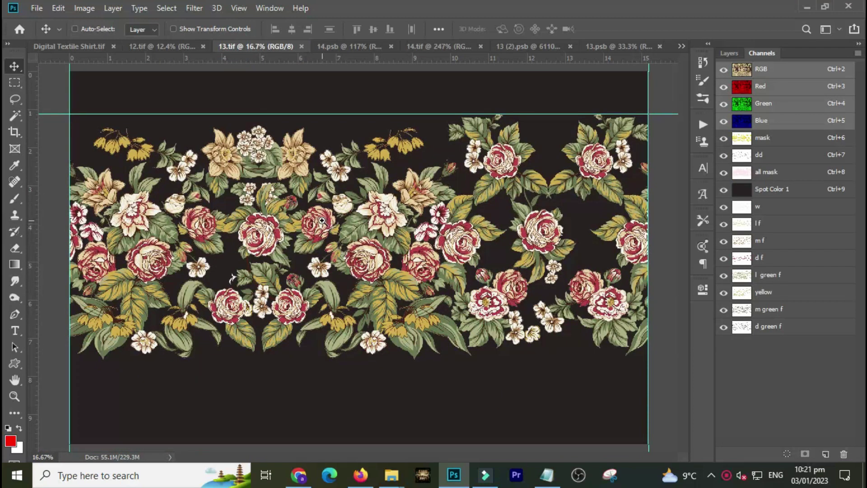
pyautogui.moveTo(323, 204); pyautogui.dragTo(289, 189)
pyautogui.moveTo(223, 223)
pyautogui.mouseDown()
pyautogui.moveTo(303, 257)
pyautogui.moveTo(404, 343)
pyautogui.mouseUp()
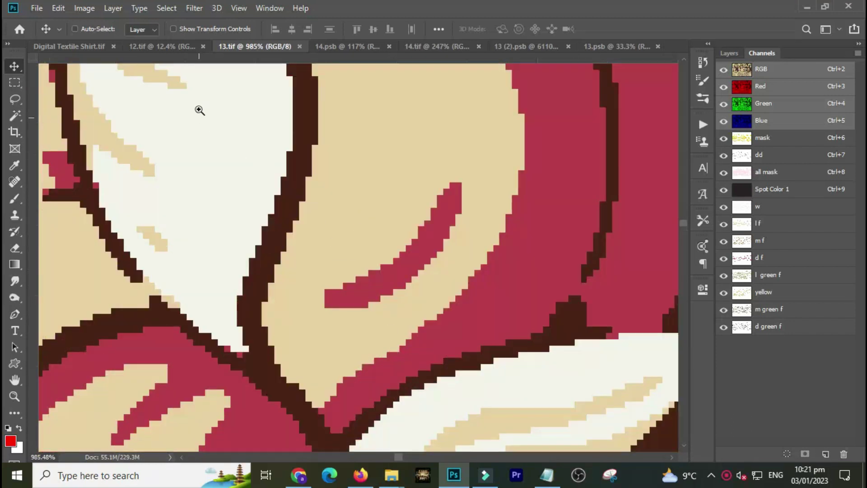
pyautogui.click(171, 46)
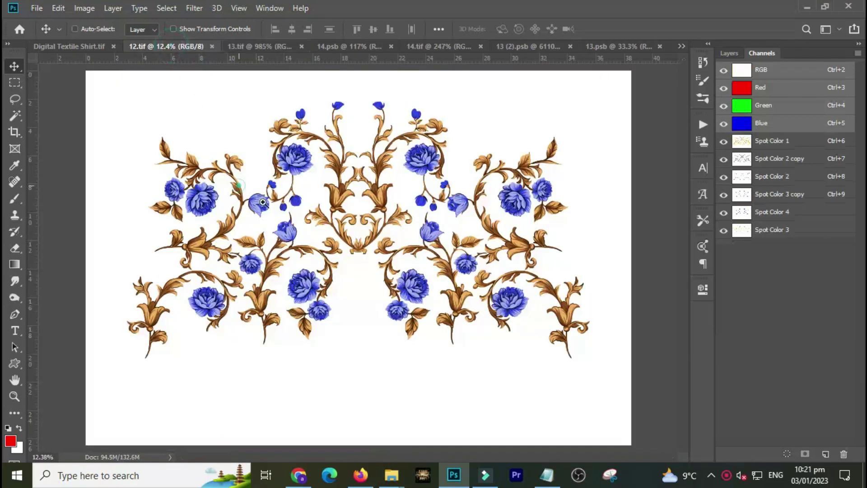
pyautogui.moveTo(239, 184); pyautogui.dragTo(263, 202)
pyautogui.moveTo(306, 241)
pyautogui.mouseDown()
pyautogui.moveTo(361, 271)
pyautogui.moveTo(404, 310)
pyautogui.mouseUp()
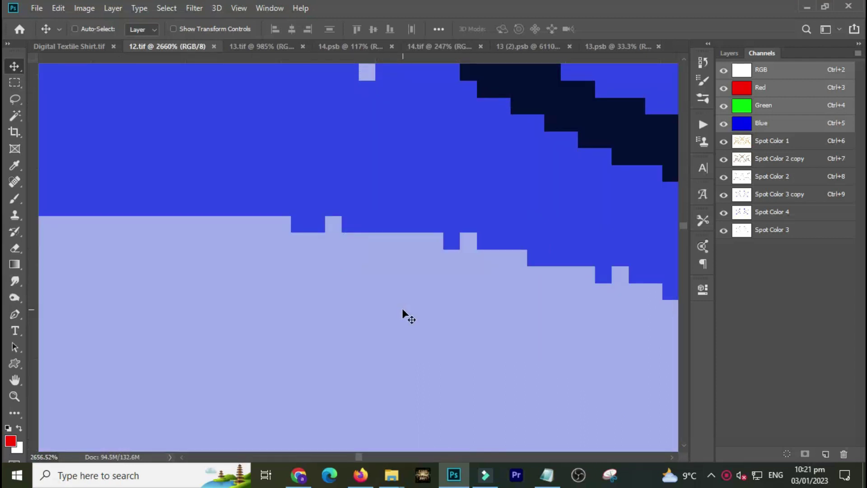
pyautogui.hotkey('ctrl', '0')
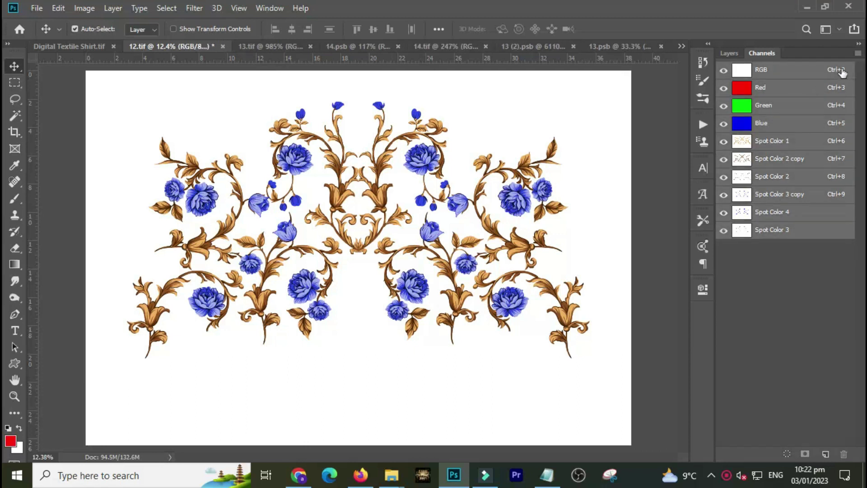
# Step: Merge 12.tif's spot channels into RGB and show its layers
pyautogui.click(857, 54)
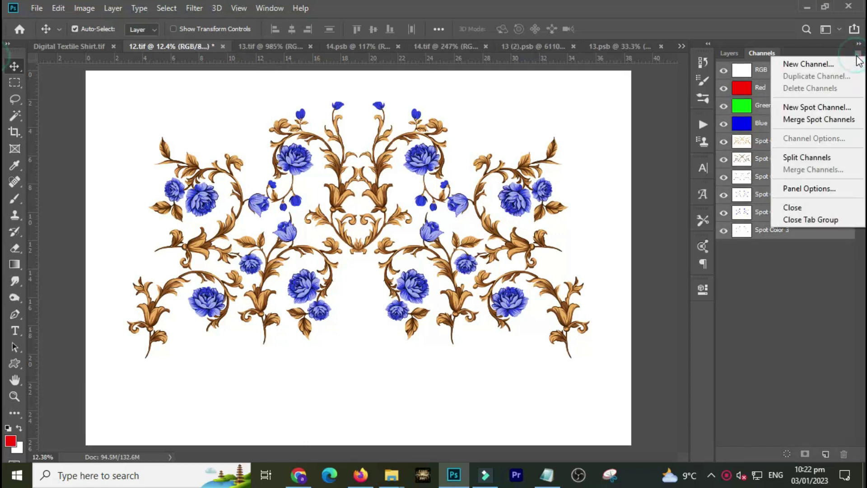
pyautogui.click(811, 119)
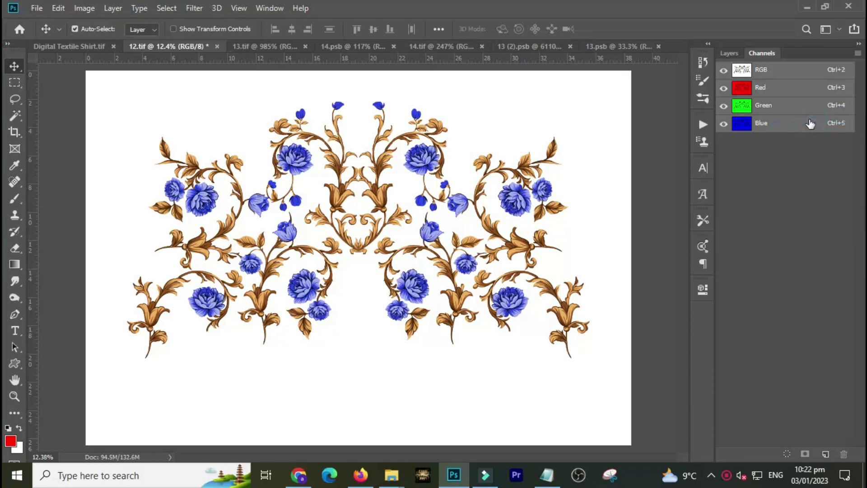
pyautogui.click(728, 53)
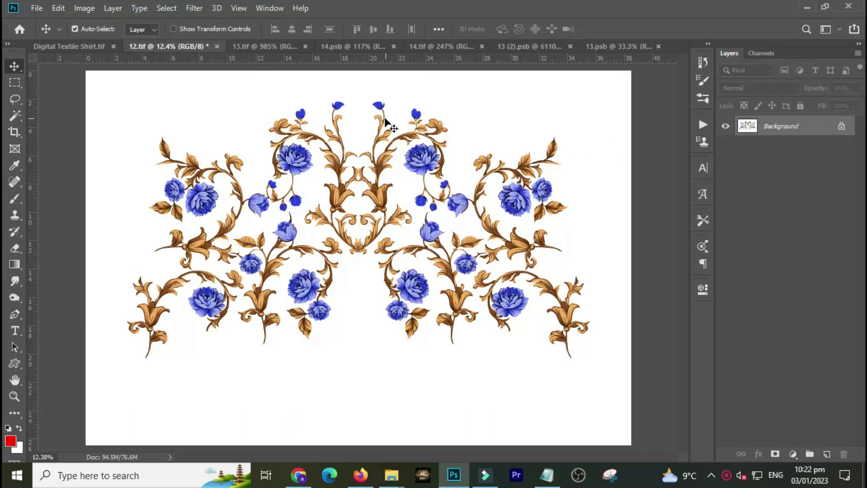
# Step: Reposition Layer 1 in the Digital Textile Shirt document, then return to 12.tif
pyautogui.click(87, 45)
pyautogui.scroll(3, 430, 261)
pyautogui.moveTo(447, 254)
pyautogui.mouseDown()
pyautogui.moveTo(377, 320)
pyautogui.moveTo(322, 109)
pyautogui.mouseUp()
pyautogui.click(270, 46)
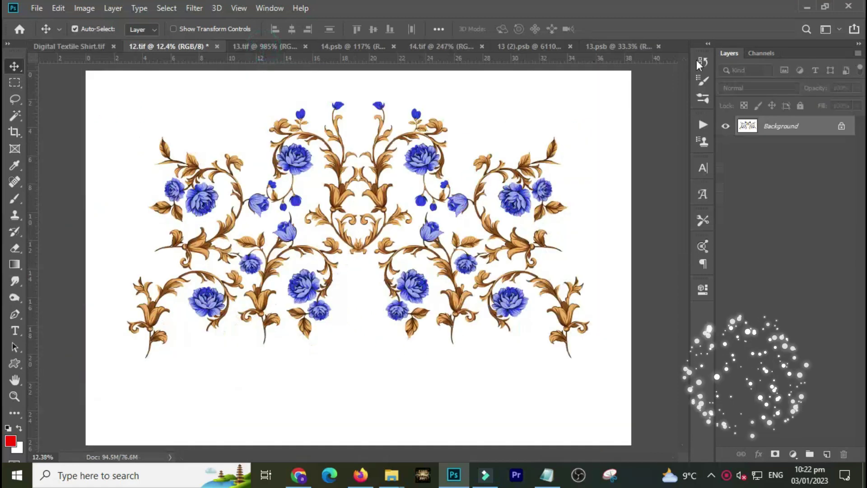
# Step: Carry the 12.tif floral design into the shirt document, undoing and redoing the move
pyautogui.click(703, 63)
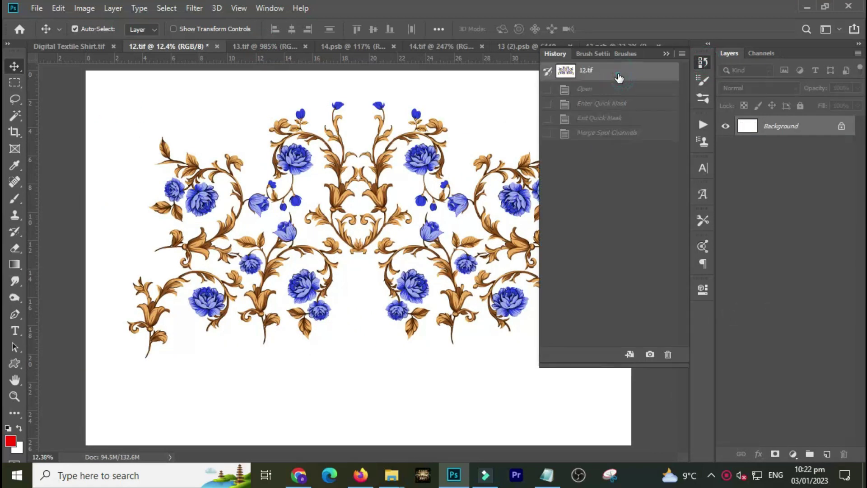
pyautogui.moveTo(264, 190)
pyautogui.mouseDown()
pyautogui.moveTo(202, 131)
pyautogui.moveTo(315, 228)
pyautogui.moveTo(452, 187)
pyautogui.moveTo(456, 178)
pyautogui.mouseUp()
pyautogui.hotkey('ctrl', 'z')
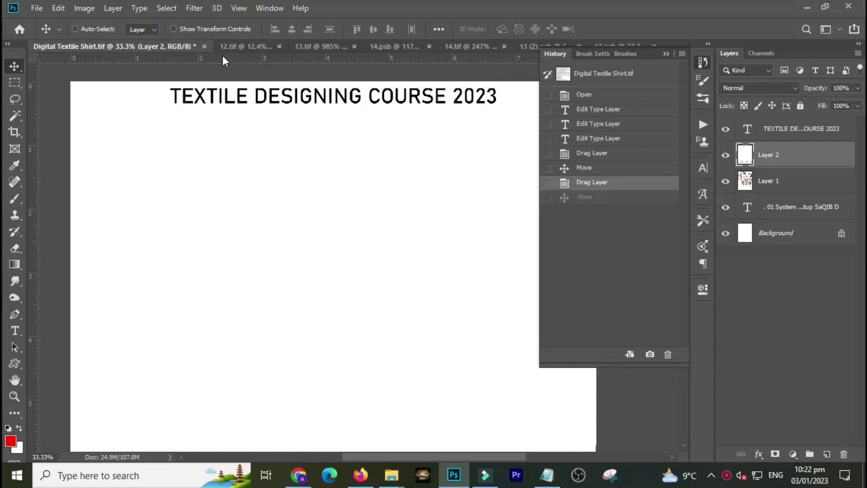
pyautogui.hotkey('ctrl', 'shift', 'z')
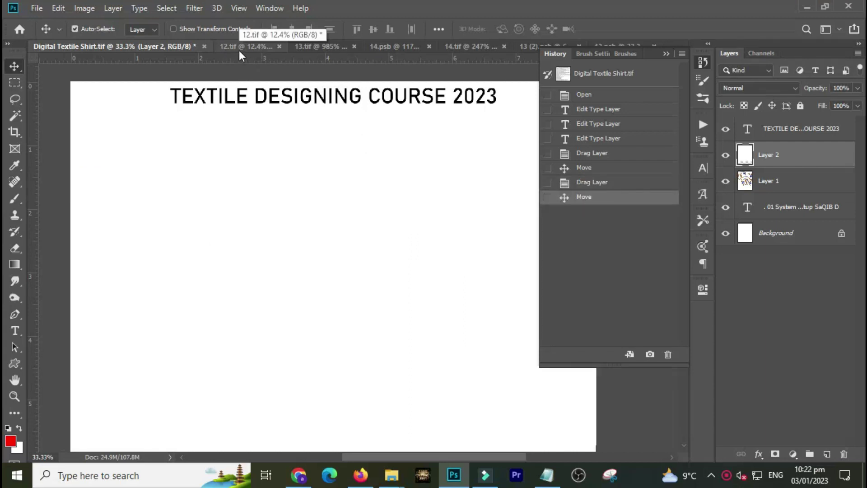
pyautogui.click(239, 47)
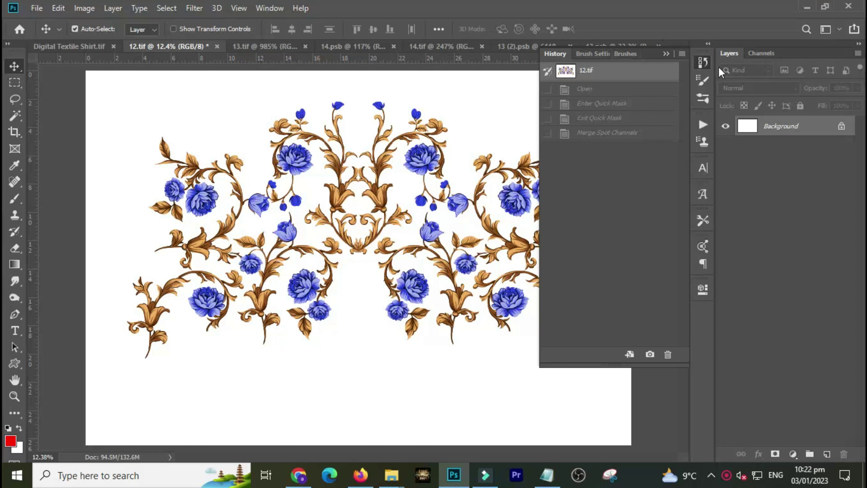
pyautogui.click(761, 53)
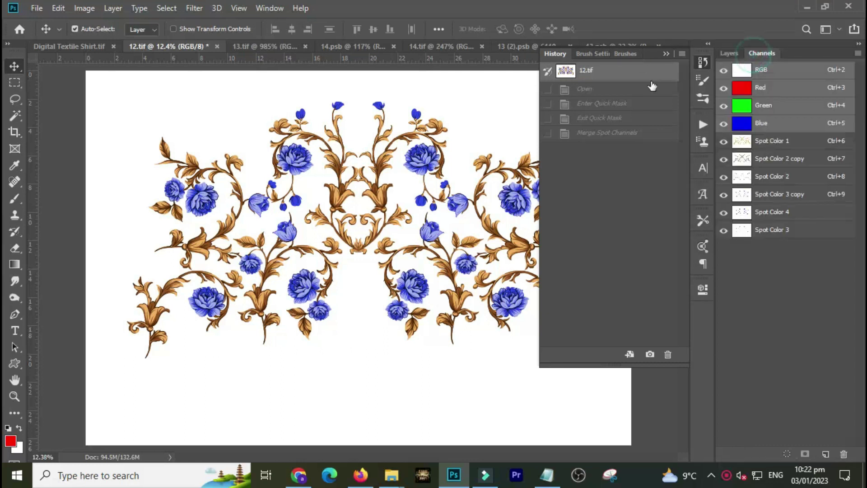
# Step: Close 12.tif and 13.tif without saving
pyautogui.click(217, 46)
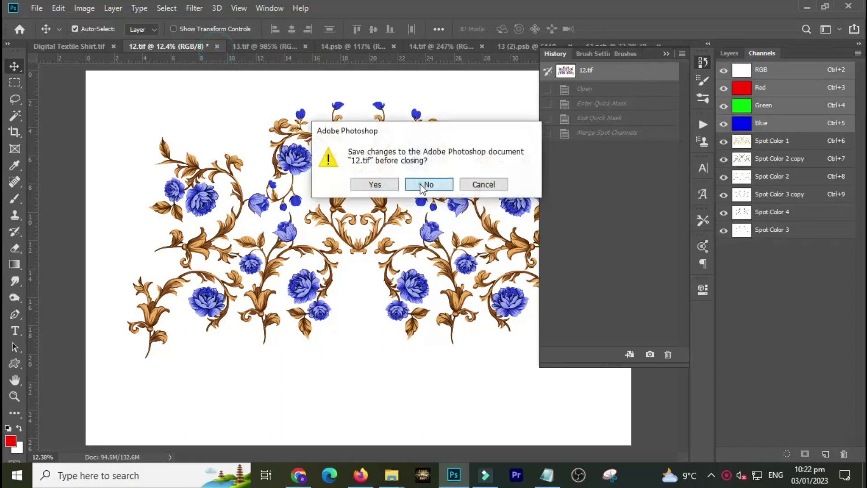
pyautogui.click(423, 187)
pyautogui.click(233, 47)
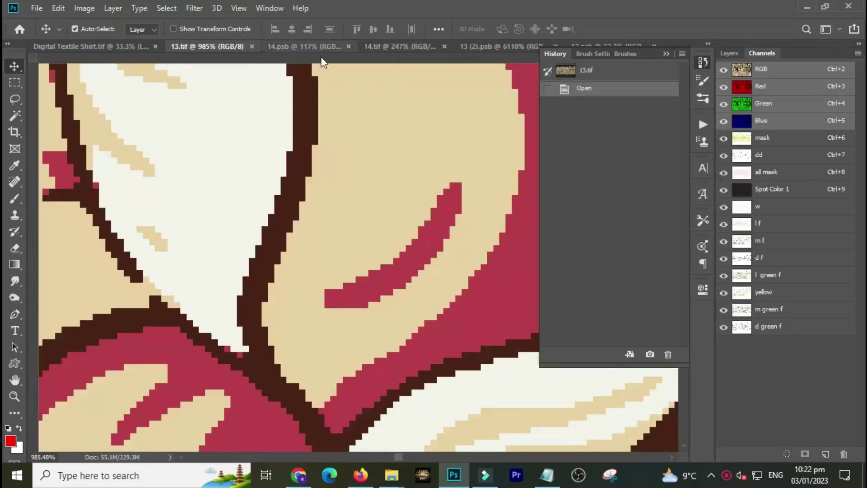
pyautogui.press('q')
pyautogui.press('q')
pyautogui.click(857, 54)
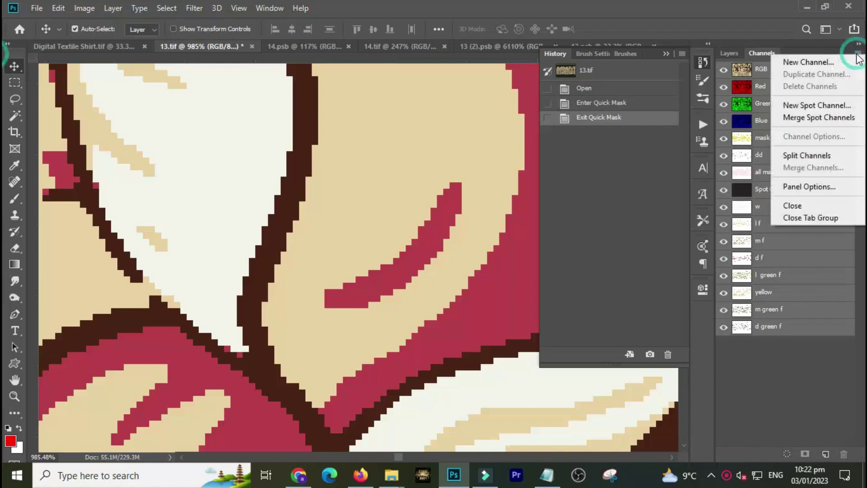
pyautogui.click(252, 47)
pyautogui.click(428, 184)
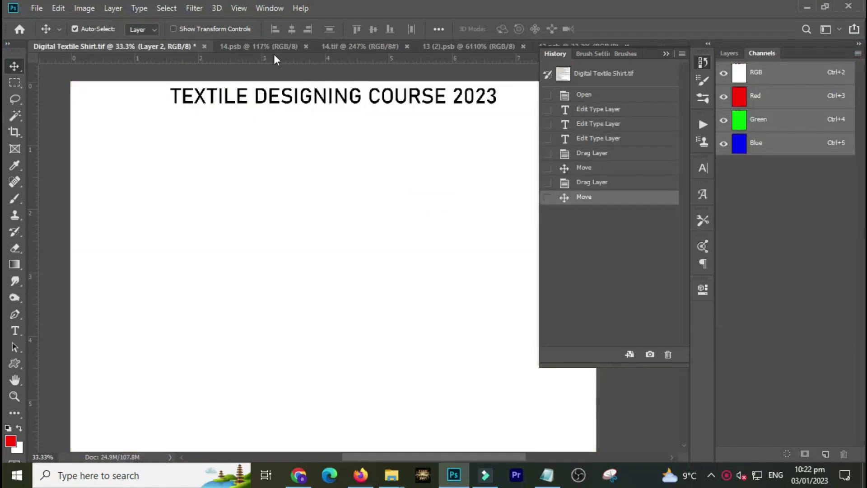
# Step: Close 14.psb, 14.tif, 13 (2).psb and 13.psb, discarding changes
pyautogui.click(273, 46)
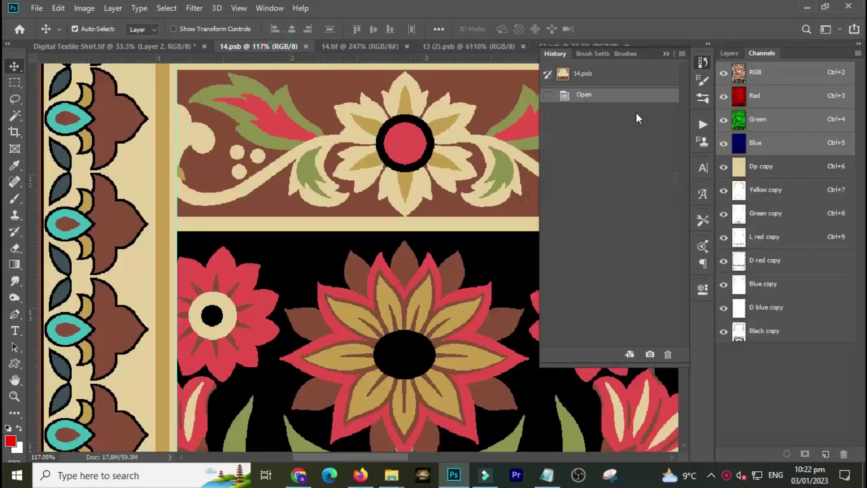
pyautogui.click(305, 46)
pyautogui.click(258, 47)
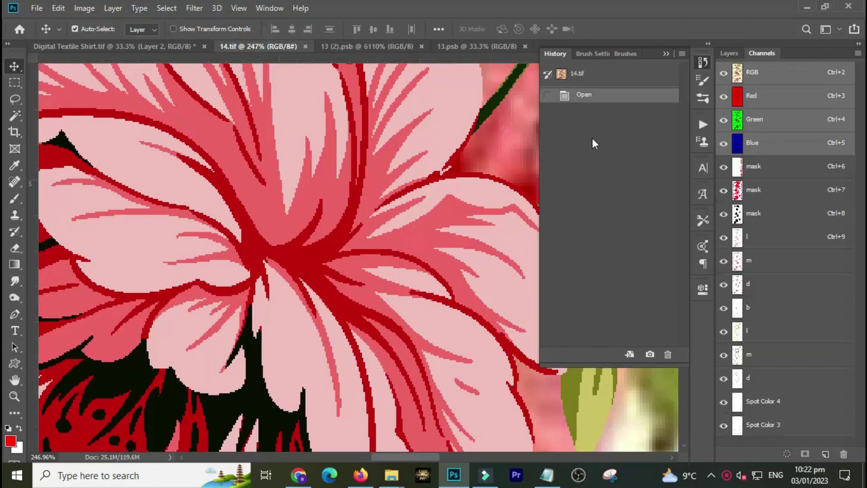
pyautogui.click(305, 46)
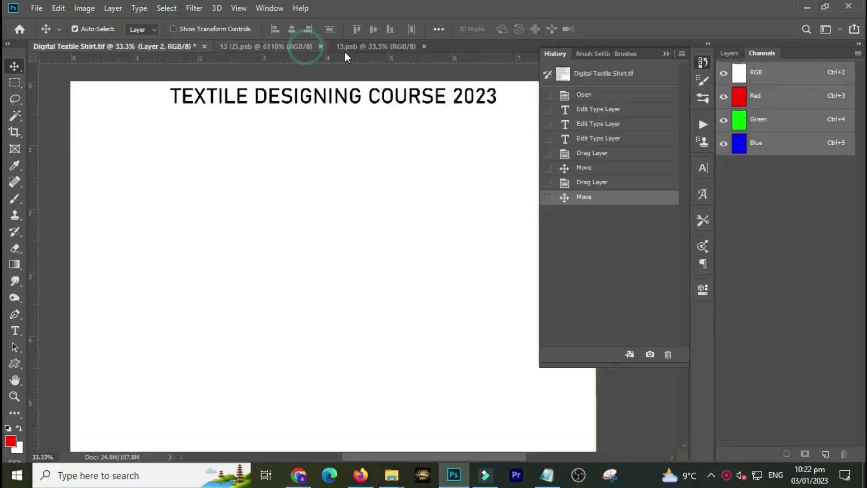
pyautogui.click(285, 47)
pyautogui.press('q')
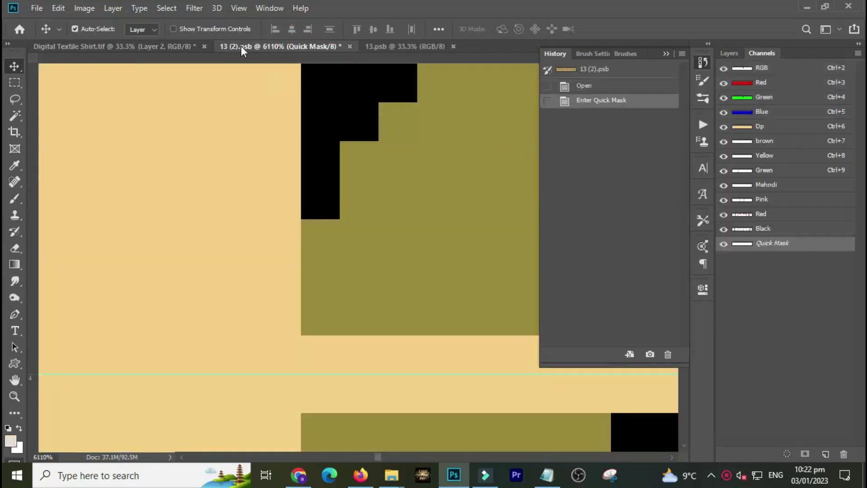
pyautogui.click(350, 47)
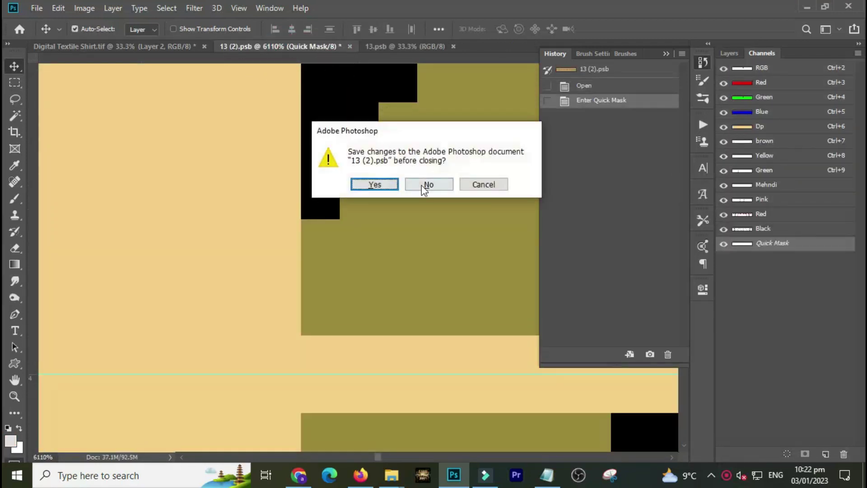
pyautogui.click(425, 185)
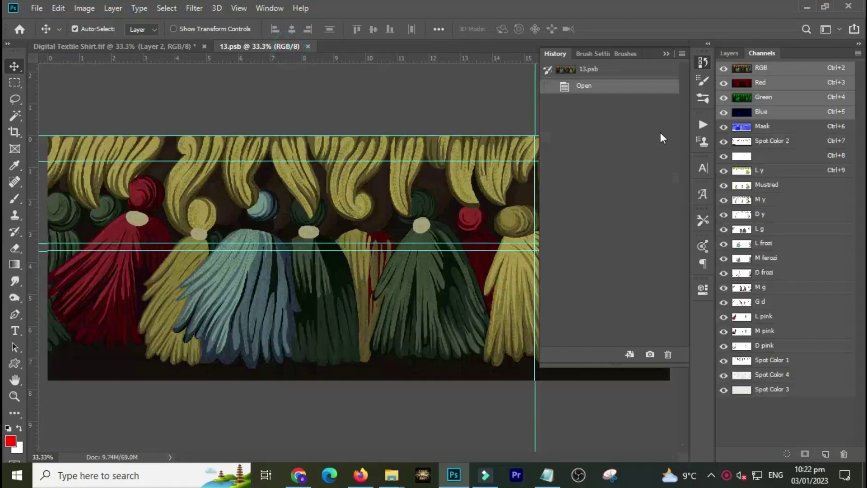
pyautogui.hotkey('ctrl', 'w')
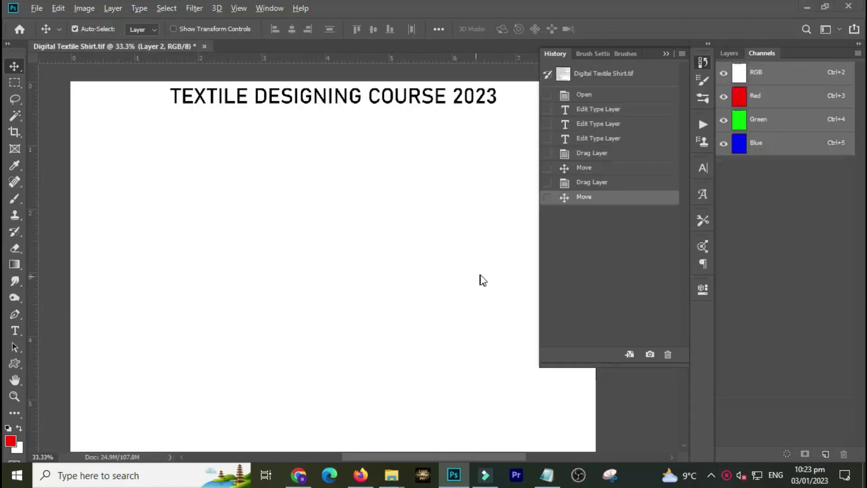
# Step: Open files 112–115 from the Channal work folder in Photoshop, close them, and return to Explorer
pyautogui.hotkey('alt', 'Tab')
pyautogui.moveTo(860, 167)
pyautogui.mouseDown()
pyautogui.moveTo(3, 228)
pyautogui.moveTo(822, 252)
pyautogui.mouseUp()
pyautogui.click(525, 244)
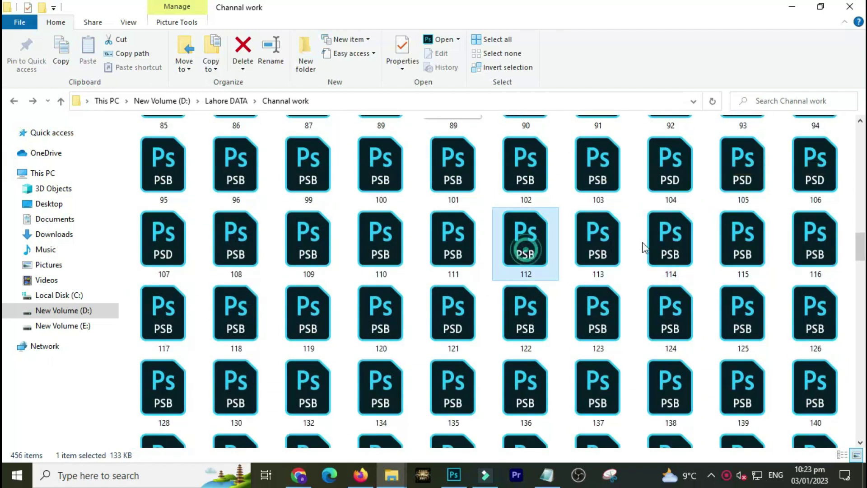
pyautogui.keyDown('shift'); pyautogui.click(731, 244); pyautogui.keyUp('shift')
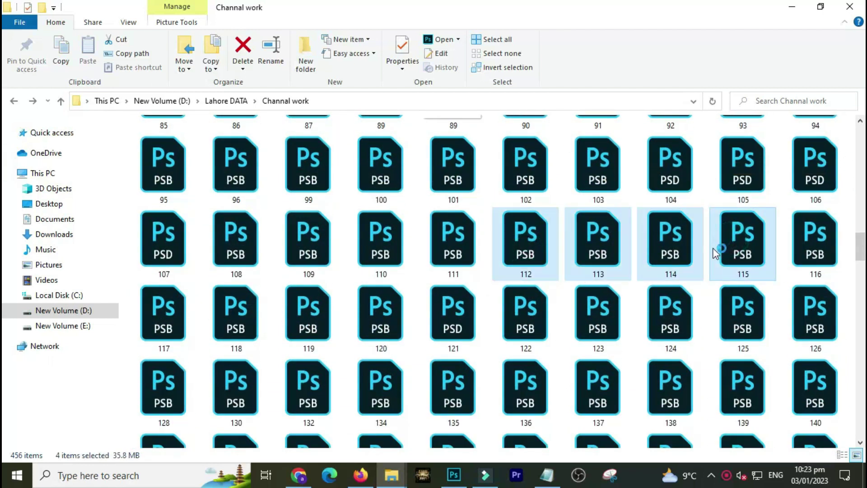
pyautogui.doubleClick(717, 247)
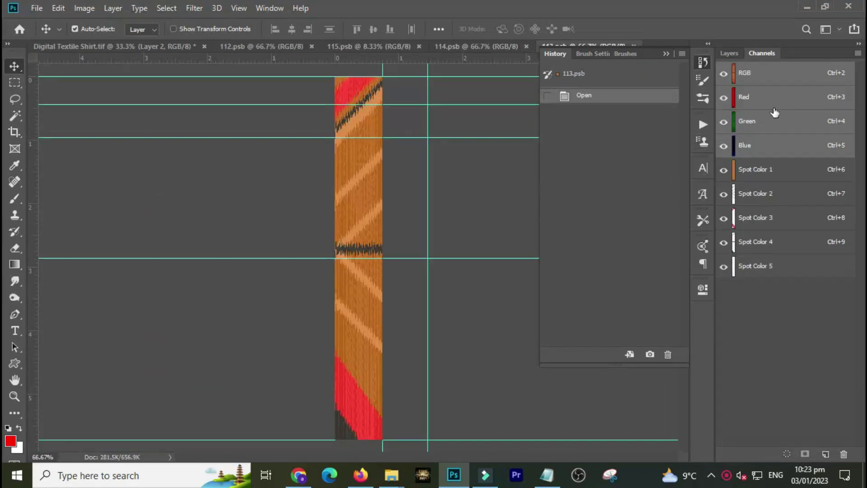
pyautogui.hotkey('ctrl', 'w')
pyautogui.hotkey('ctrl', 'w')
pyautogui.hotkey('ctrl', 'w')
pyautogui.hotkey('ctrl', 'w')
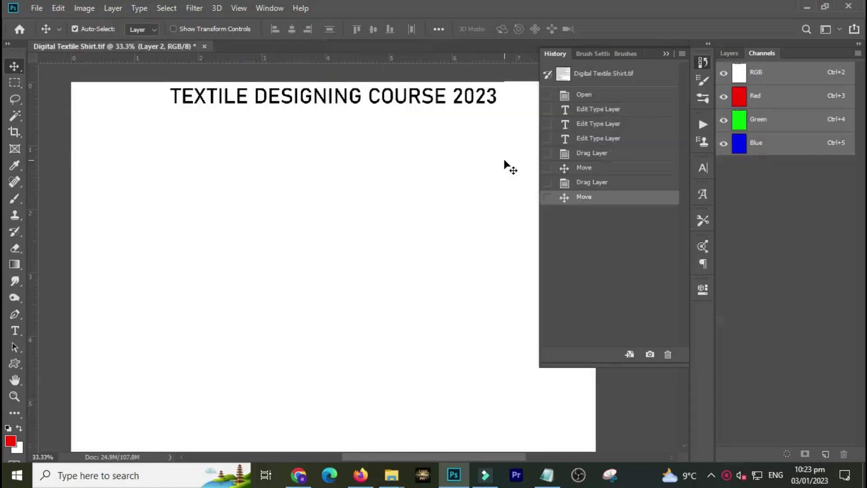
pyautogui.hotkey('alt', 'Tab')
pyautogui.moveTo(861, 250); pyautogui.dragTo(859, 312)
# Step: Open four lettered back-design pattern files, starting with BACK patren anummm, in Photoshop
pyautogui.click(254, 268)
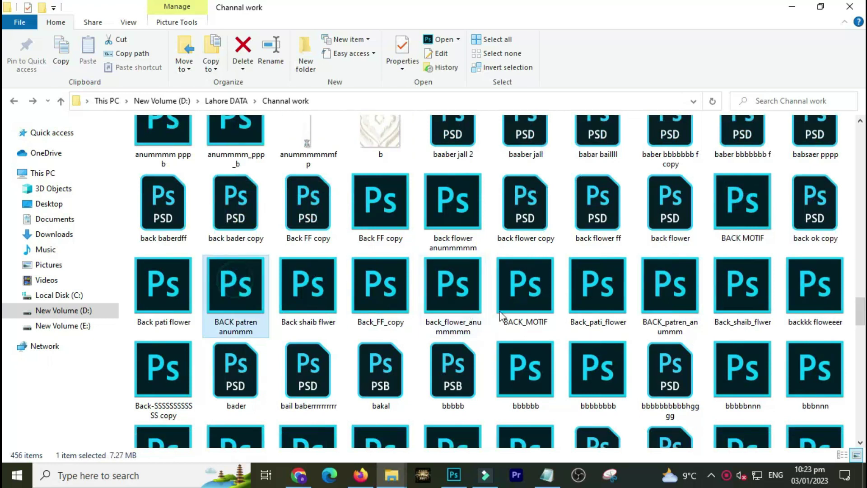
pyautogui.keyDown('shift'); pyautogui.click(479, 291); pyautogui.keyUp('shift')
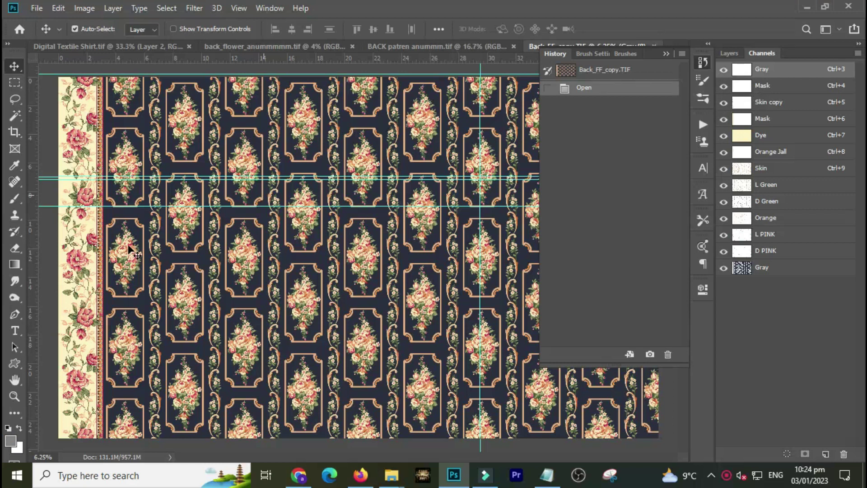
# Step: Zoom in on Back_FF_copy.TIF to inspect a bouquet, the border stripes and a pink flower
pyautogui.keyDown('ctrl'); pyautogui.click(148, 246); pyautogui.keyUp('ctrl')
pyautogui.moveTo(148, 246); pyautogui.dragTo(181, 276)
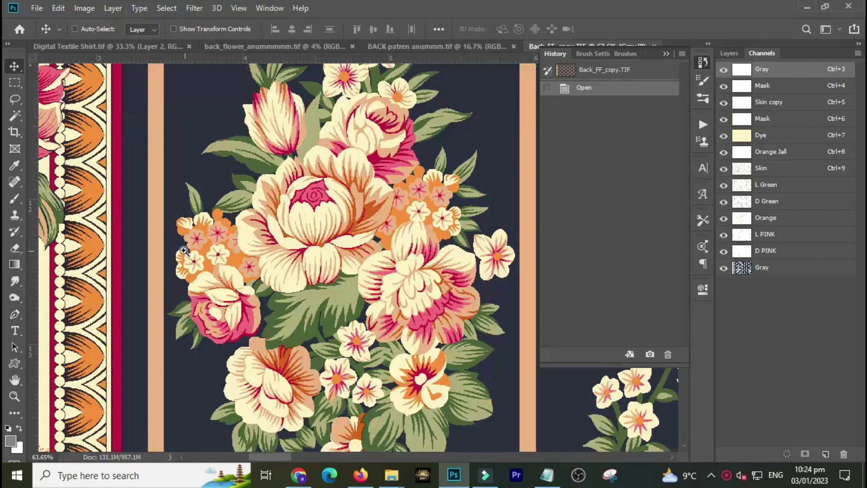
pyautogui.moveTo(184, 250); pyautogui.dragTo(72, 261)
pyautogui.moveTo(175, 309)
pyautogui.mouseDown()
pyautogui.moveTo(354, 252)
pyautogui.moveTo(155, 242)
pyautogui.moveTo(139, 256)
pyautogui.mouseUp()
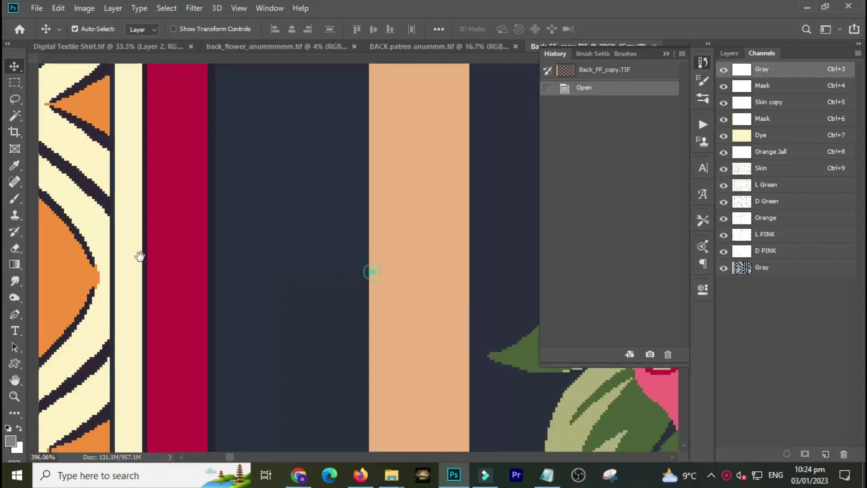
pyautogui.moveTo(433, 337); pyautogui.dragTo(207, 279)
pyautogui.moveTo(416, 302); pyautogui.dragTo(329, 304)
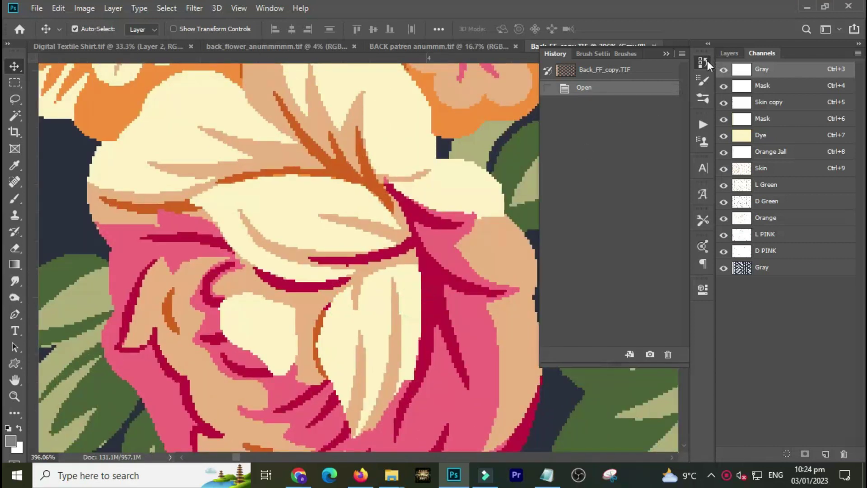
# Step: Collapse the History panel and zoom out to view more of the repeat pattern
pyautogui.click(706, 61)
pyautogui.scroll(-3, 546, 212)
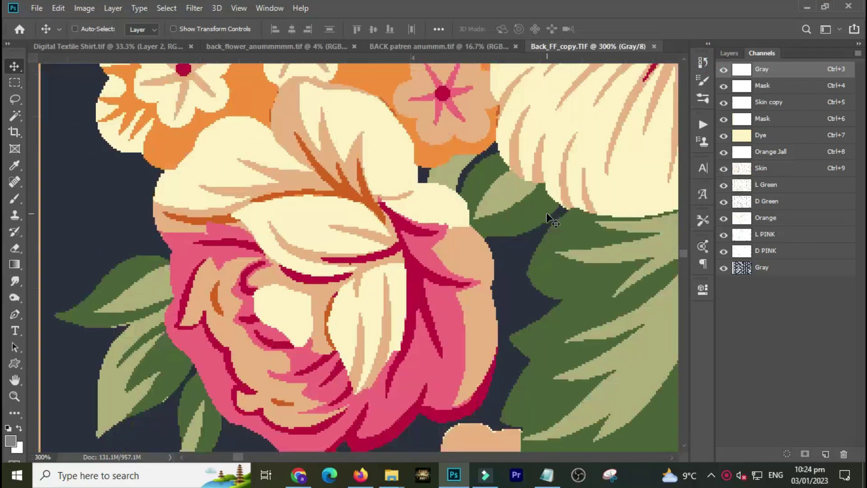
pyautogui.scroll(-2, 546, 212)
pyautogui.scroll(-1, 471, 255)
pyautogui.moveTo(472, 255)
pyautogui.mouseDown()
pyautogui.moveTo(356, 232)
pyautogui.moveTo(437, 255)
pyautogui.mouseUp()
pyautogui.moveTo(416, 290); pyautogui.dragTo(367, 198)
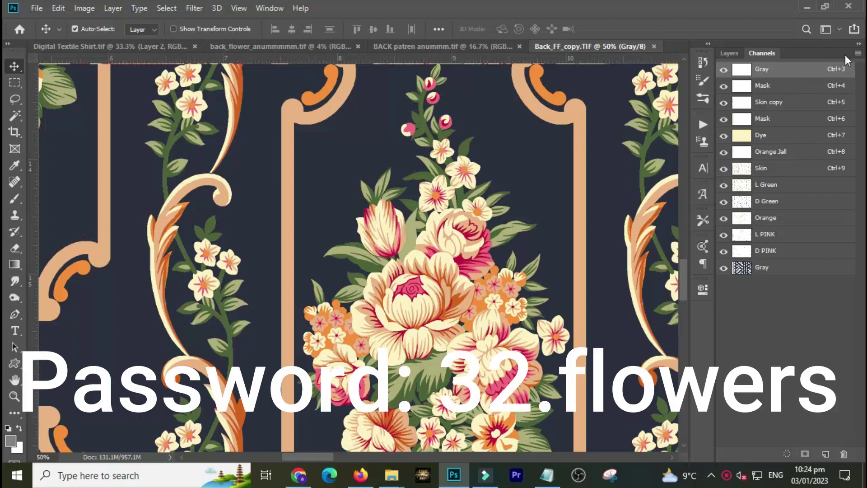
# Step: Make every channel of Back_FF_copy visible in the Channels panel
pyautogui.click(860, 53)
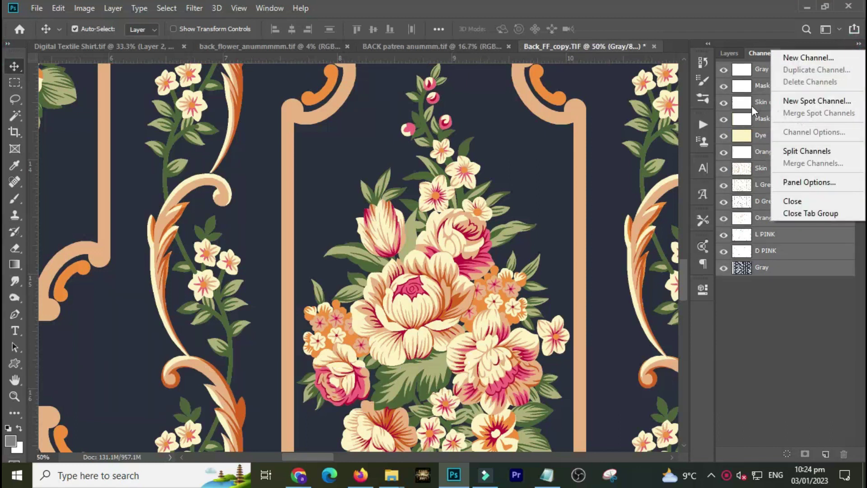
pyautogui.click(759, 70)
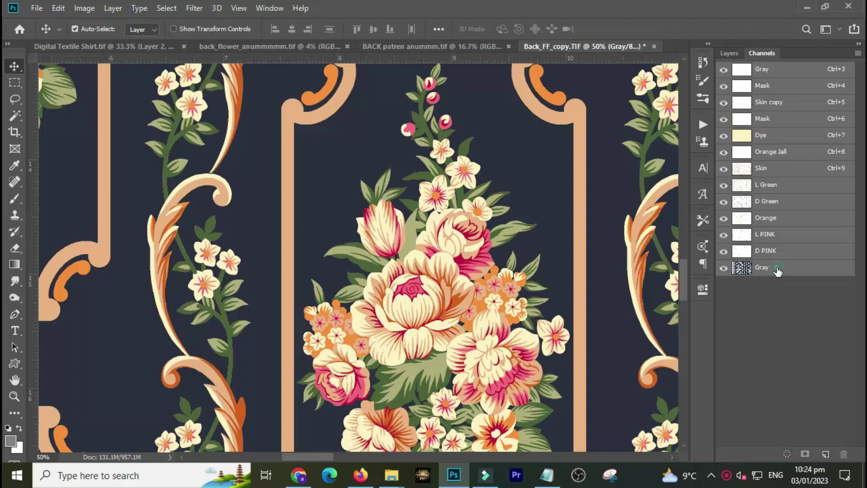
pyautogui.click(776, 269)
pyautogui.moveTo(724, 78); pyautogui.dragTo(723, 250)
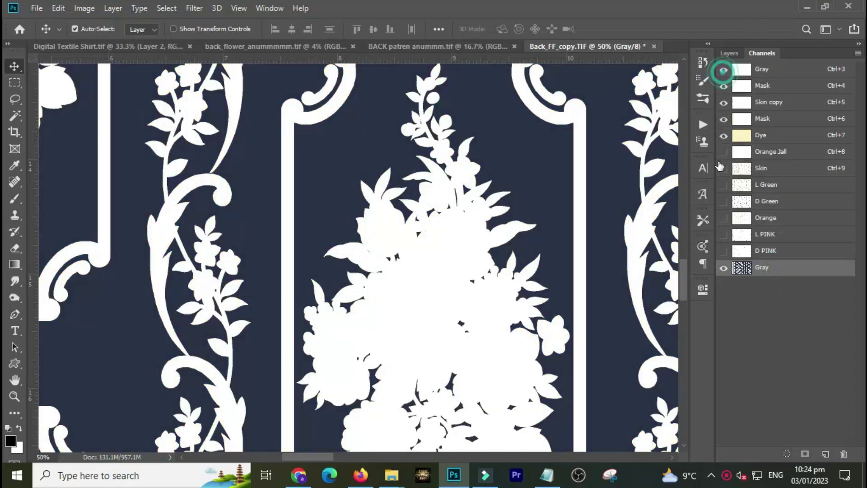
# Step: Add a new spot channel named Black, then select the top Gray channel
pyautogui.keyDown('ctrl'); pyautogui.click(824, 454); pyautogui.keyUp('ctrl')
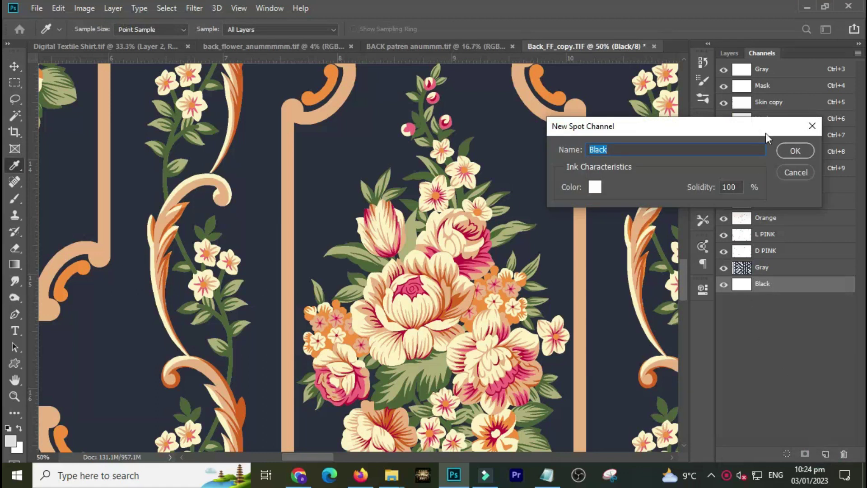
pyautogui.click(794, 151)
pyautogui.moveTo(803, 284); pyautogui.dragTo(777, 71)
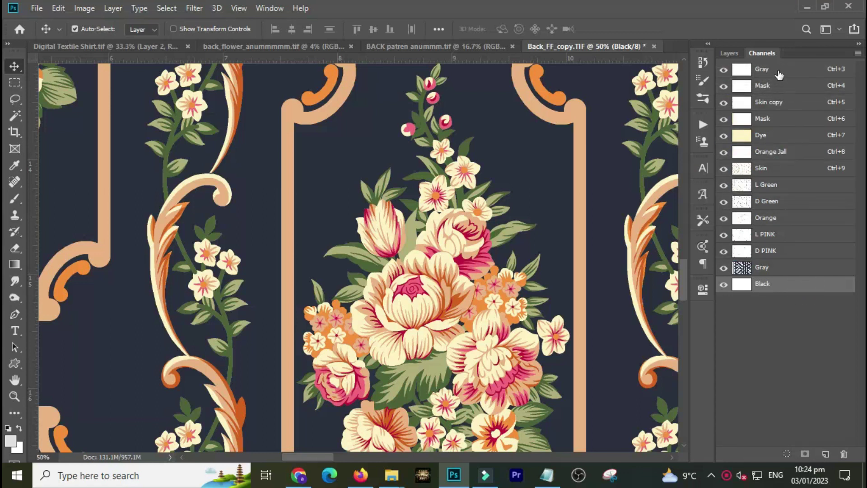
pyautogui.click(777, 69)
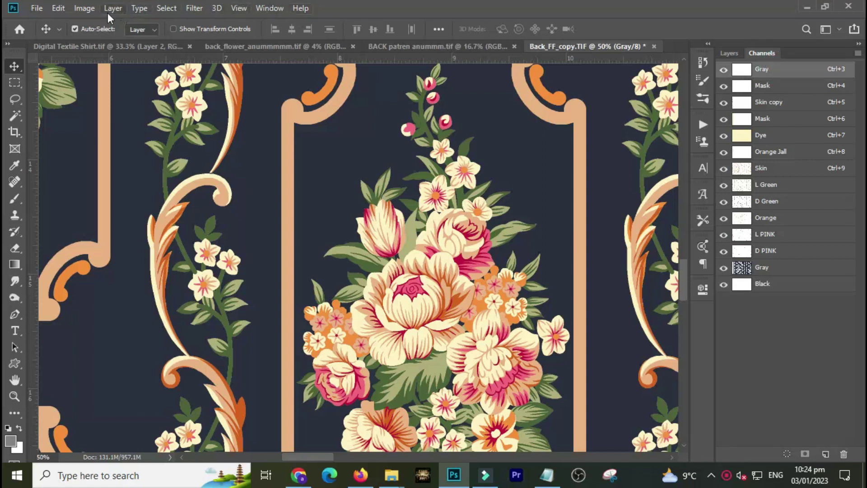
# Step: Convert Back_FF_copy to RGB Color and merge its spot channels, then show its layers
pyautogui.click(84, 8)
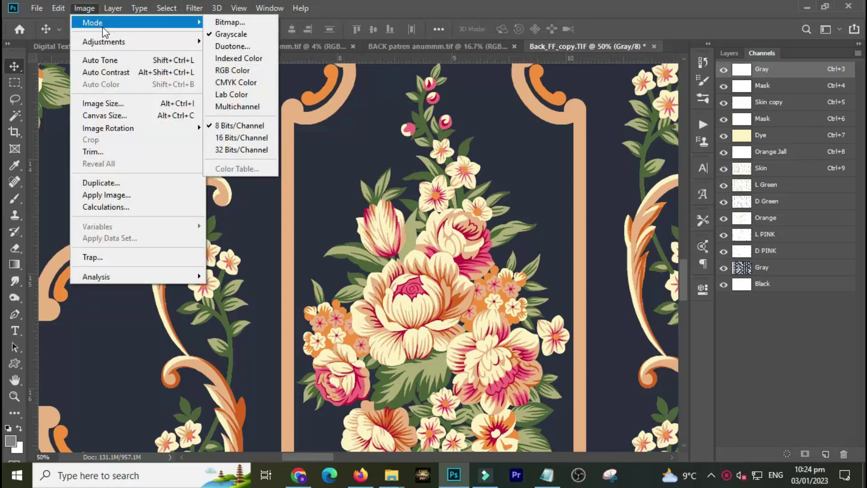
pyautogui.click(246, 72)
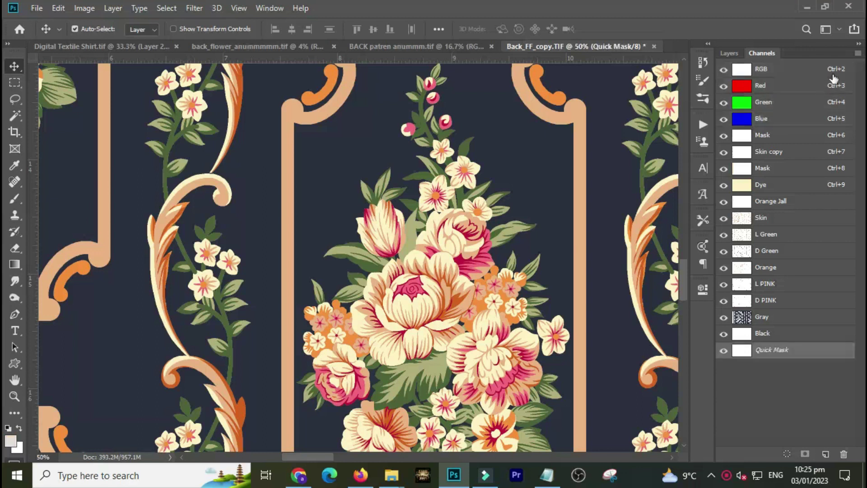
pyautogui.click(858, 53)
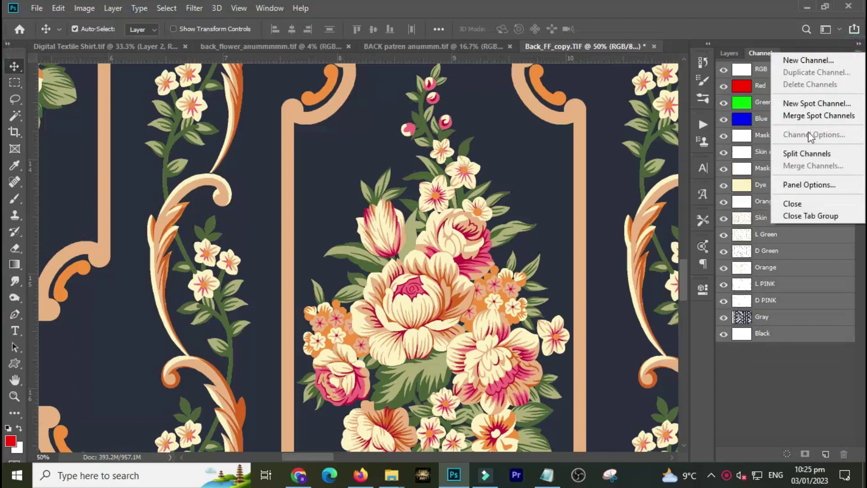
pyautogui.click(806, 120)
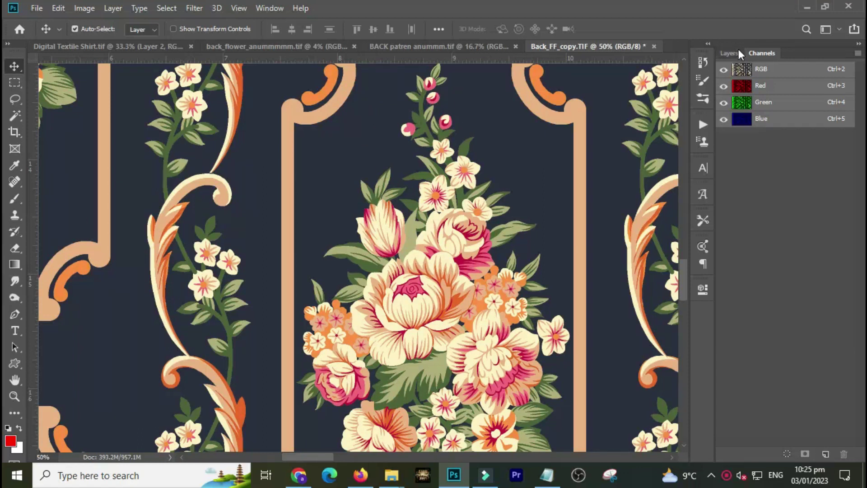
pyautogui.click(728, 54)
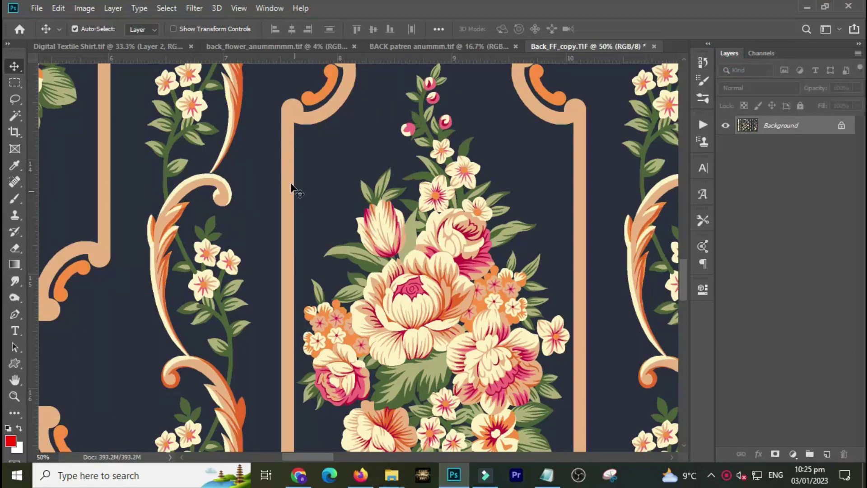
# Step: Copy the central bouquet and its frame onto Layer 1 and shift it left
pyautogui.press('m')
pyautogui.moveTo(270, 102)
pyautogui.mouseDown()
pyautogui.moveTo(527, 261)
pyautogui.moveTo(582, 337)
pyautogui.mouseUp()
pyautogui.hotkey('ctrl', 'j')
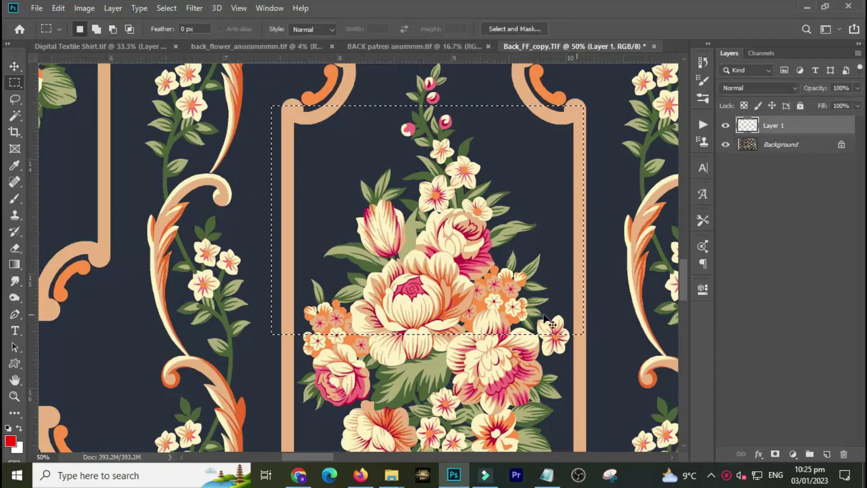
pyautogui.press('v')
pyautogui.moveTo(394, 274)
pyautogui.mouseDown()
pyautogui.moveTo(332, 275)
pyautogui.moveTo(352, 204)
pyautogui.mouseUp()
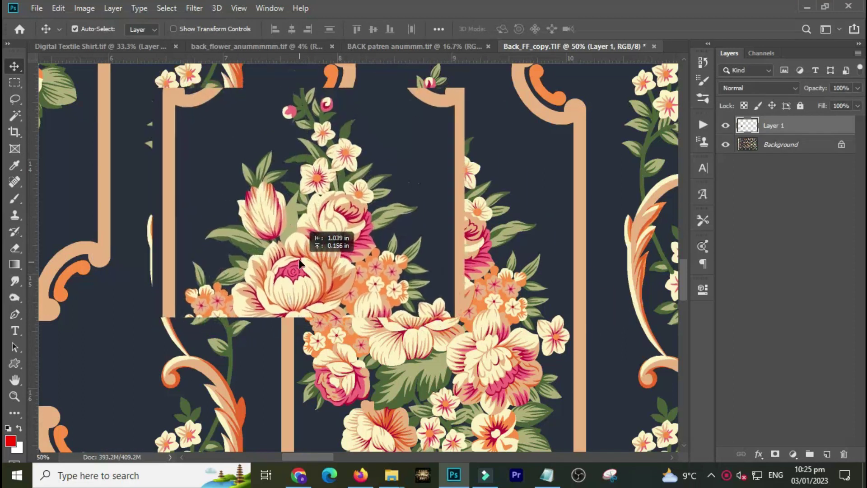
# Step: Delete the copied bouquet's dark background and nudge the layer into place
pyautogui.press('w')
pyautogui.click(391, 170)
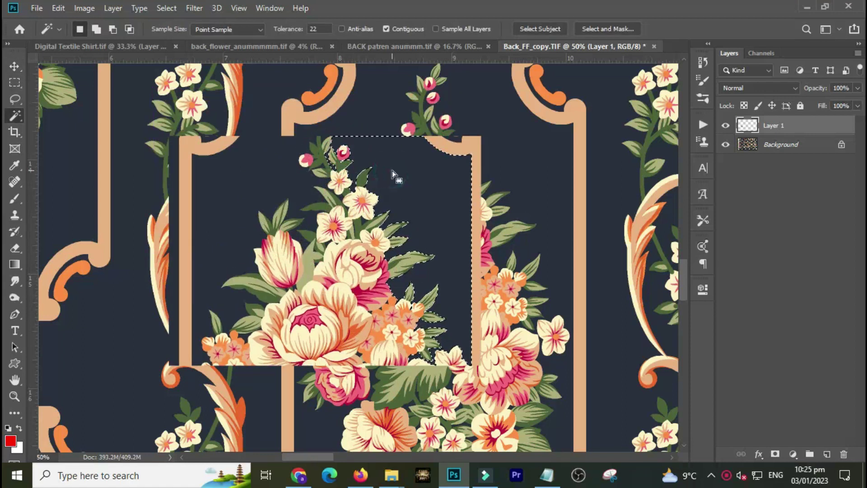
pyautogui.keyDown('shift'); pyautogui.click(261, 193); pyautogui.keyUp('shift')
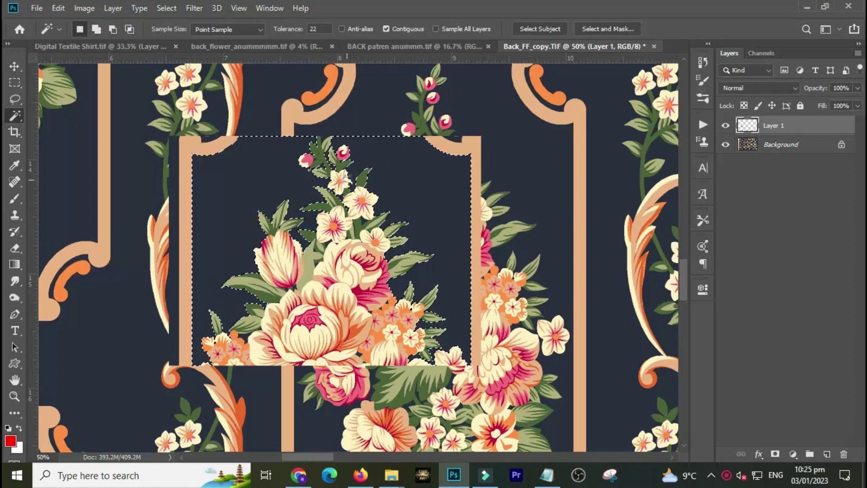
pyautogui.press('Delete')
pyautogui.hotkey('ctrl', 'd')
pyautogui.press('v')
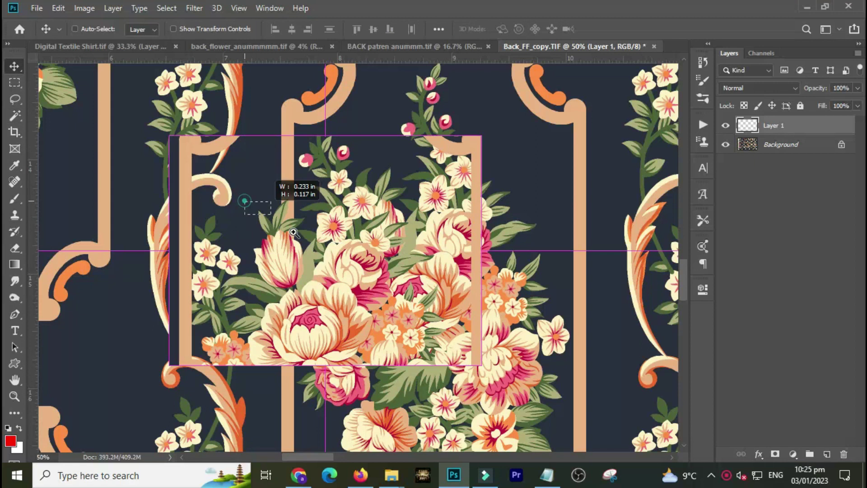
pyautogui.scroll(5, 289, 226)
pyautogui.moveTo(310, 251); pyautogui.dragTo(324, 94)
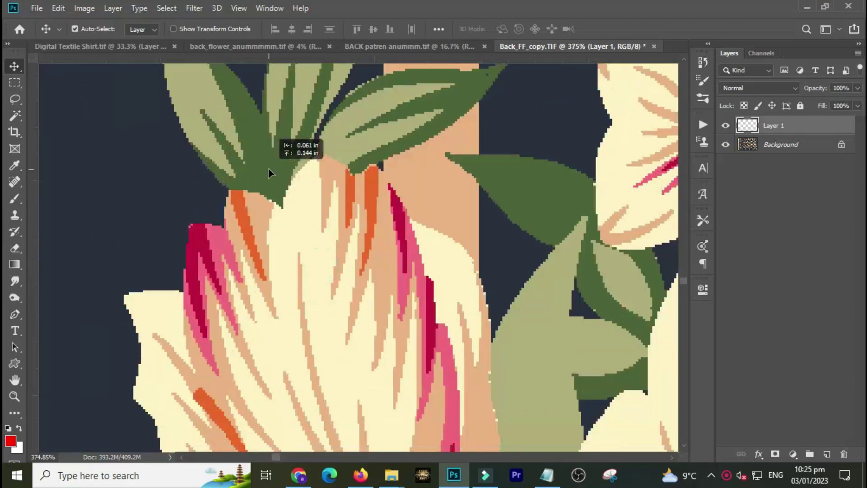
pyautogui.hotkey('ctrl', '0')
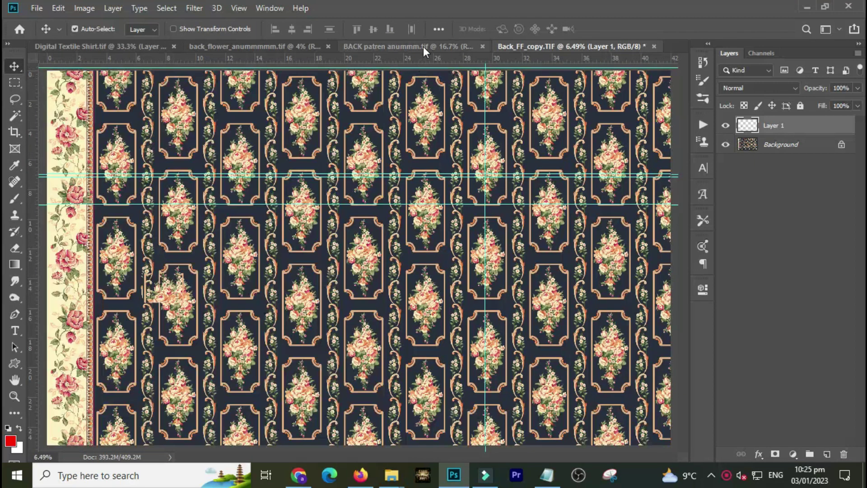
pyautogui.click(423, 47)
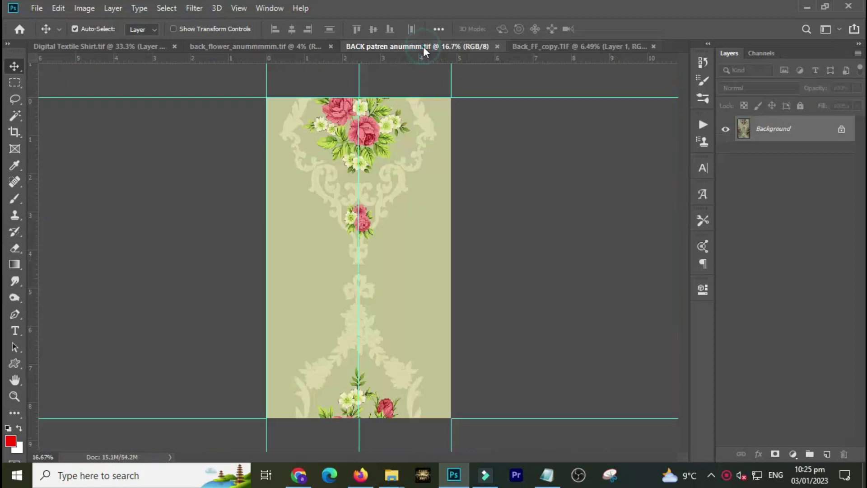
# Step: Merge the spot channels of BACK patren anummm.tif into RGB
pyautogui.click(766, 53)
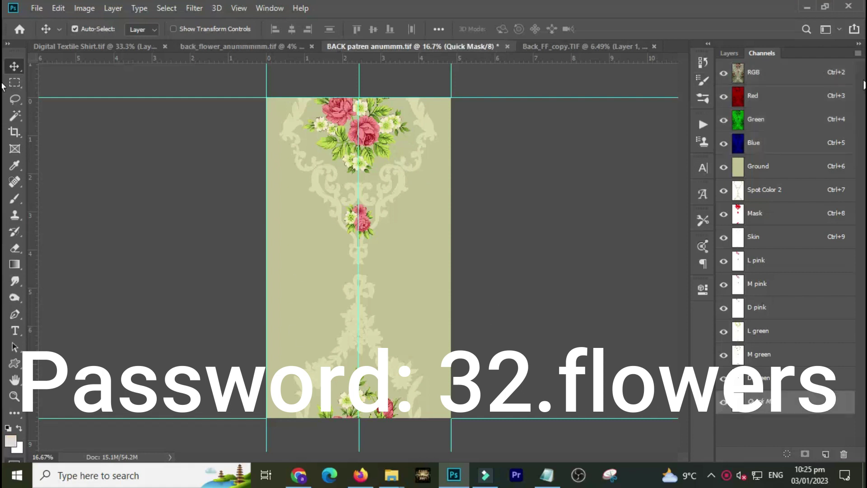
pyautogui.click(858, 53)
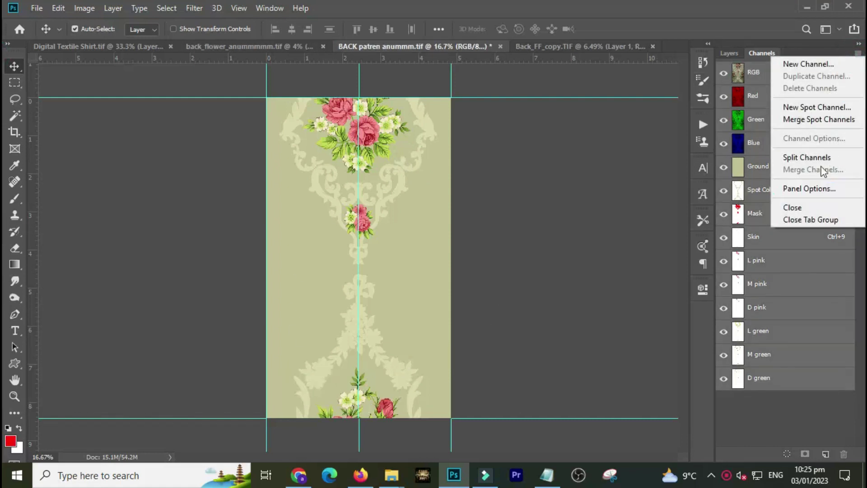
pyautogui.click(810, 120)
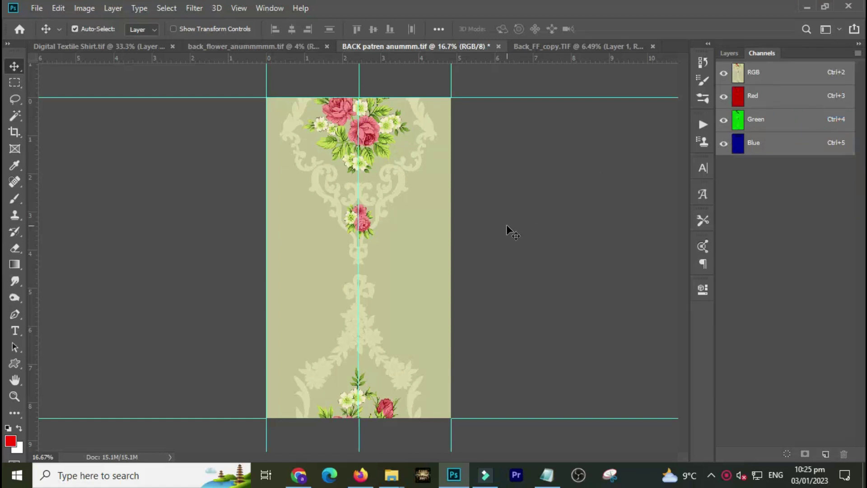
# Step: Move the rose bouquet layer down, place a duplicate lower, and zoom in to check it
pyautogui.moveTo(395, 289); pyautogui.dragTo(398, 343)
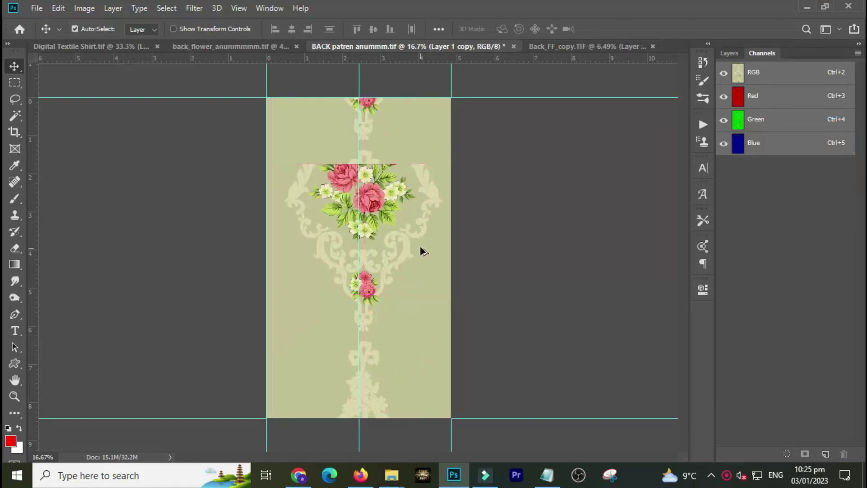
pyautogui.moveTo(420, 246); pyautogui.dragTo(417, 381)
pyautogui.hotkey('ctrl', ';')
pyautogui.moveTo(316, 334)
pyautogui.mouseDown()
pyautogui.moveTo(466, 238)
pyautogui.moveTo(500, 187)
pyautogui.mouseUp()
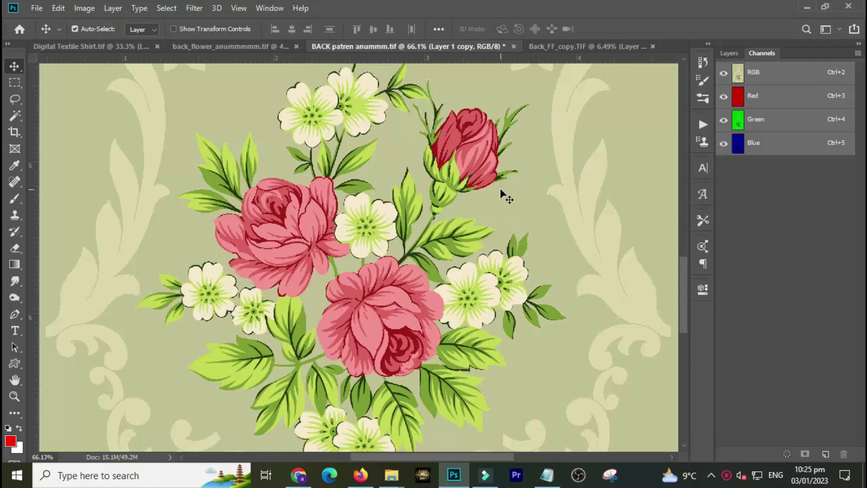
pyautogui.hotkey('ctrl', '0')
pyautogui.click(248, 47)
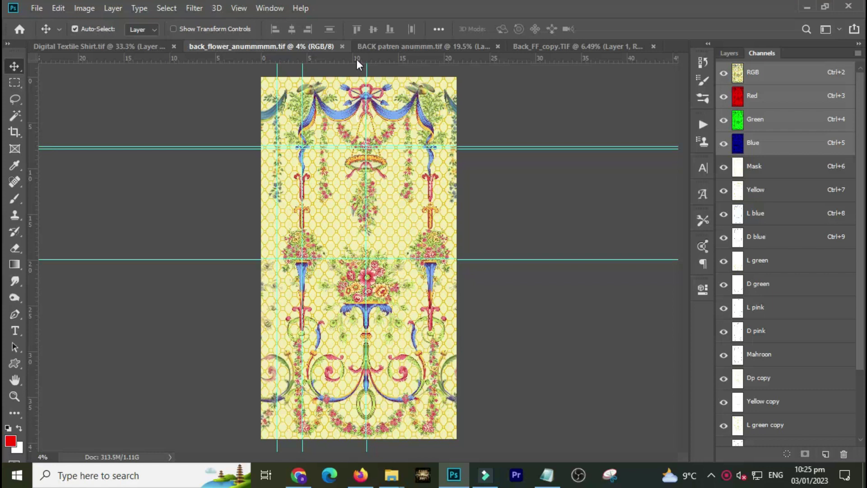
pyautogui.click(448, 45)
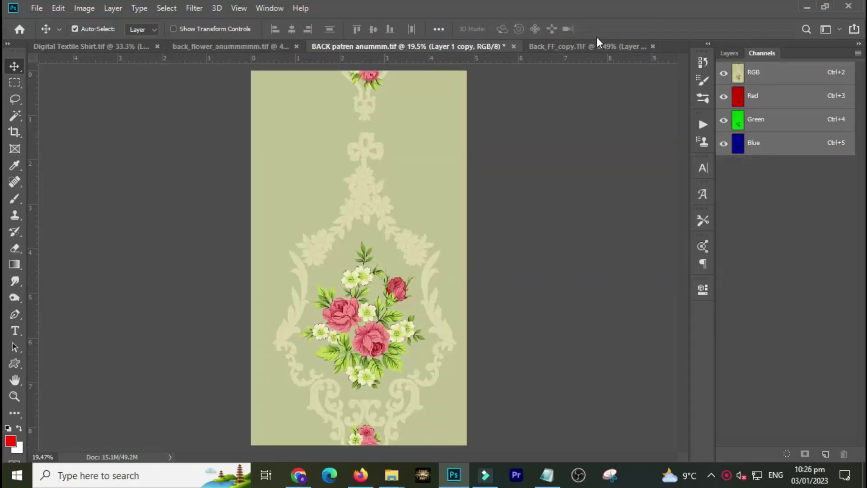